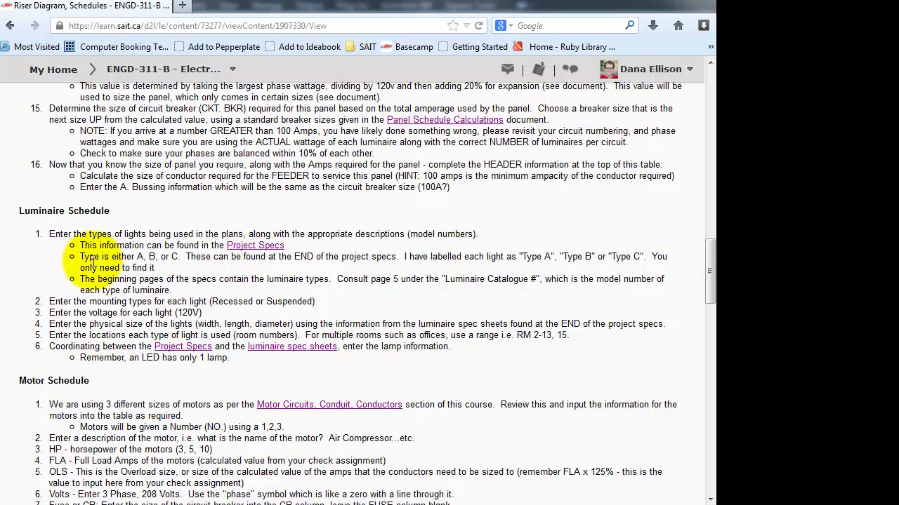
Step: Open the Project Specs PDF and scroll through the luminaire sheets back to Type A Metalux
left_click(267, 253)
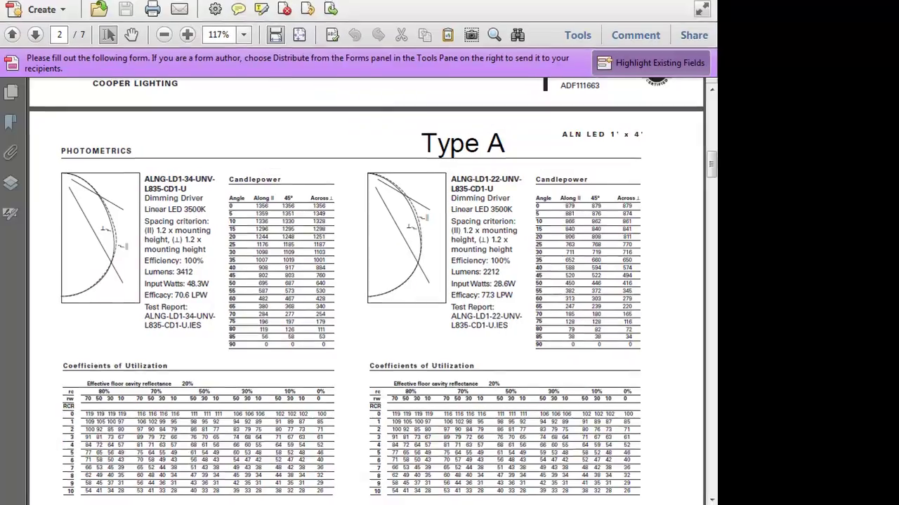
scroll(379, 155, "up", 5)
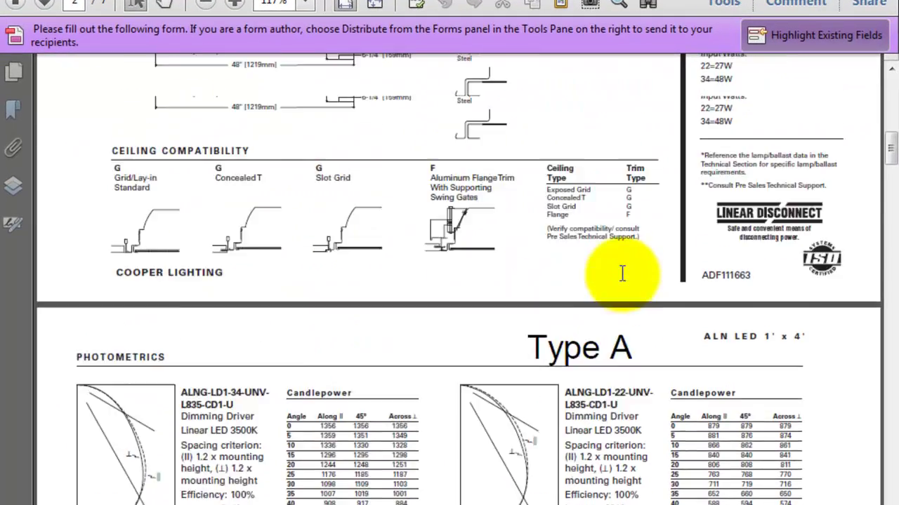
scroll(622, 274, "up", 15)
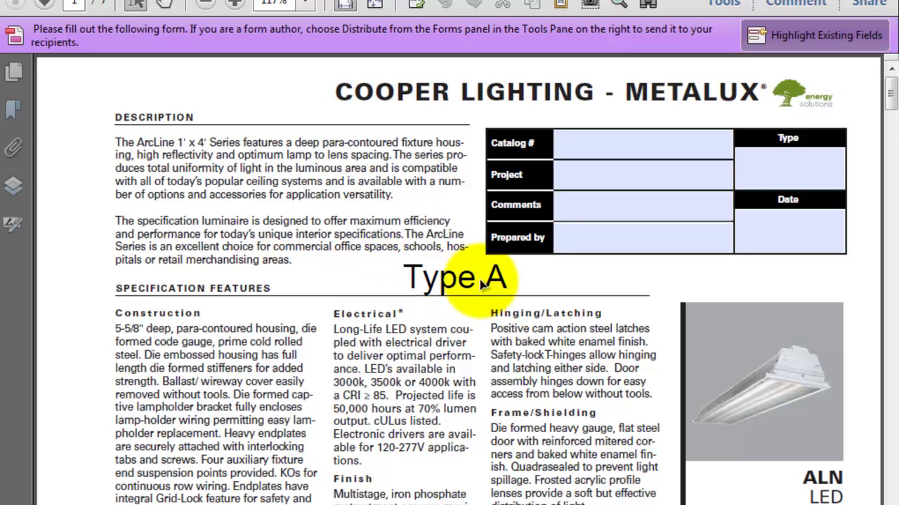
mouse_move(890, 102)
left_mouse_down()
mouse_move(890, 237)
mouse_move(865, 233)
mouse_move(886, 260)
mouse_move(895, 302)
mouse_move(893, 504)
mouse_move(890, 95)
left_mouse_up()
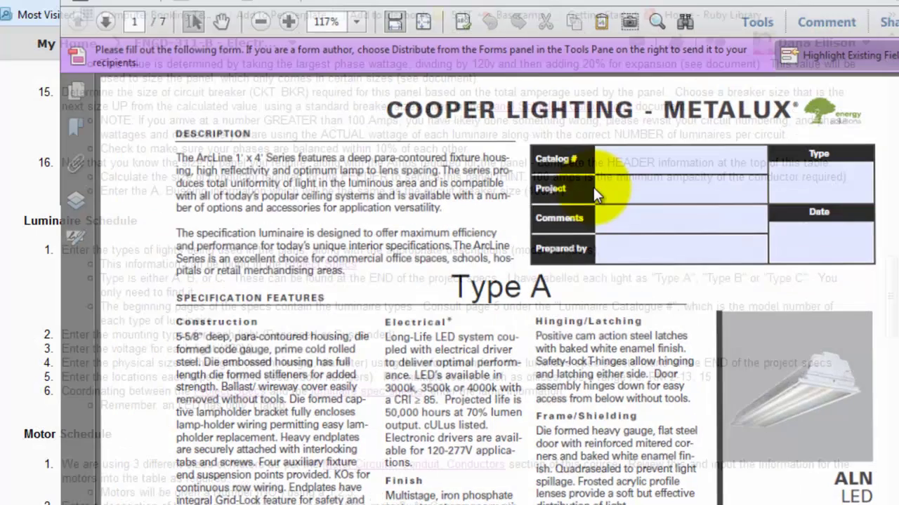
Step: Open engd311-project-spec(4).pdf at page 5, the Luminaire Catalogue # list
key("alt+Tab")
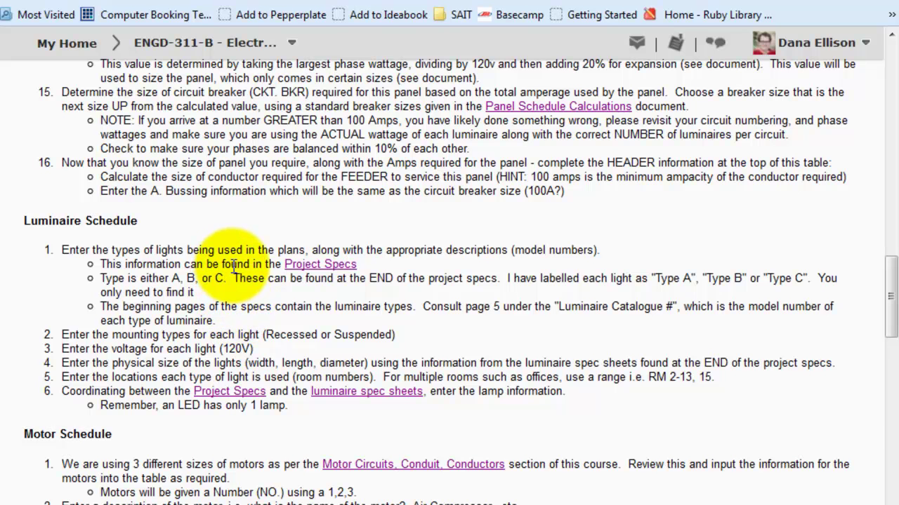
key("alt+Tab")
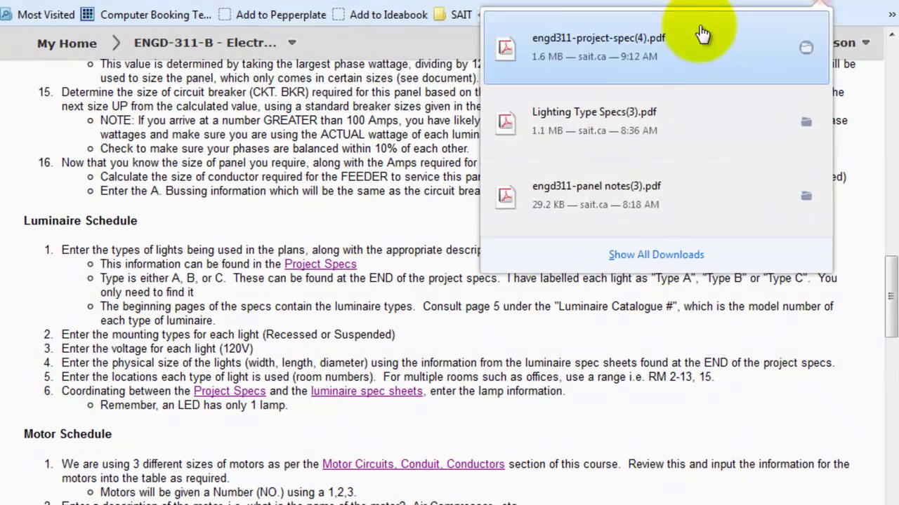
left_click(782, 28)
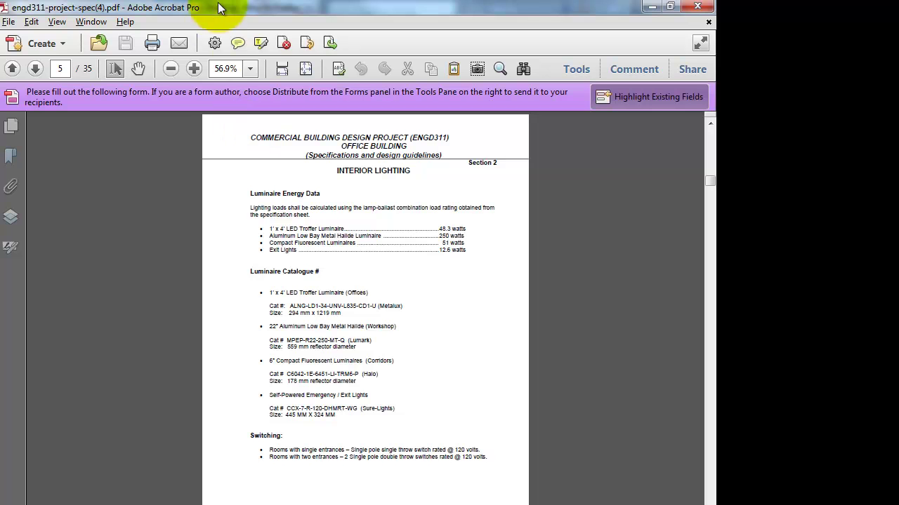
Step: Fit the page to width and select catalogue number ALNG-LD1-34-UNV-L835-CD1-U
left_click(282, 68)
scroll(247, 358, "down", 5)
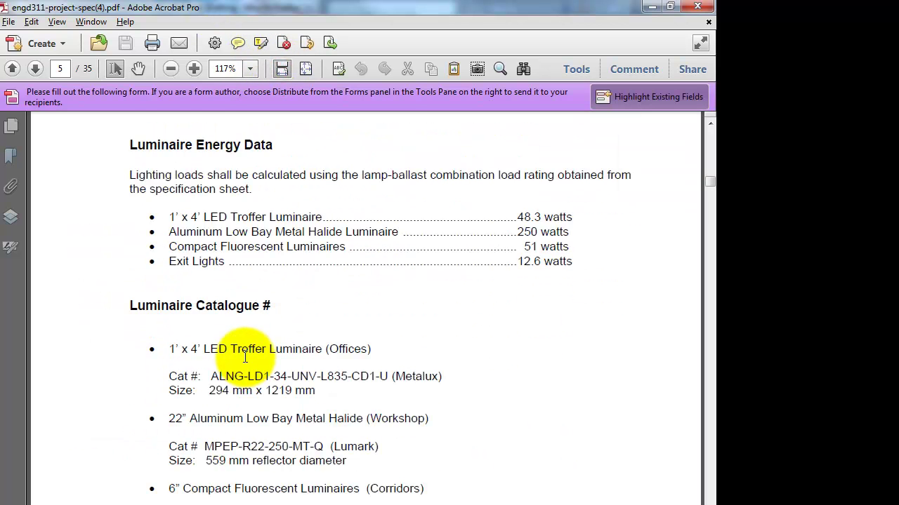
left_click_drag(212, 309, 387, 313)
key("ctrl+c")
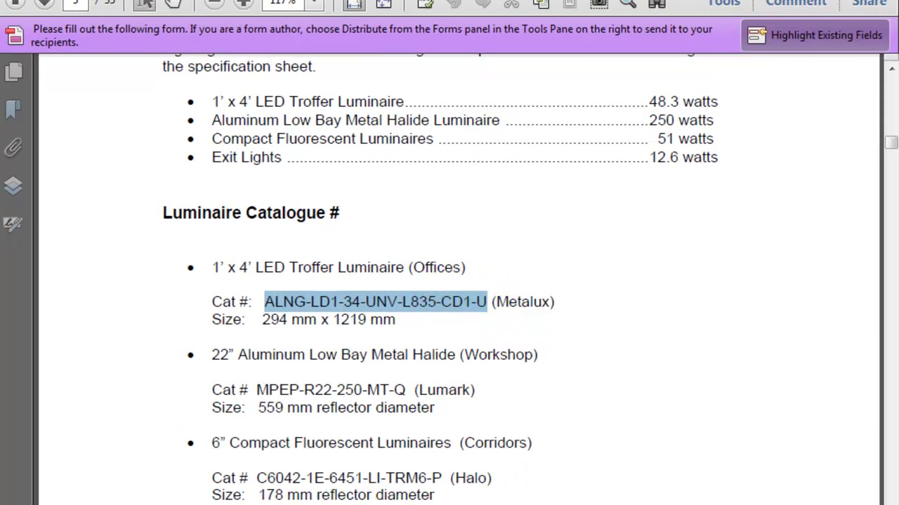
Step: Replace type A's placeholder description with ALNG-LD1-34-UNV-L835-CD1-U (METALUX)
key("alt+Tab")
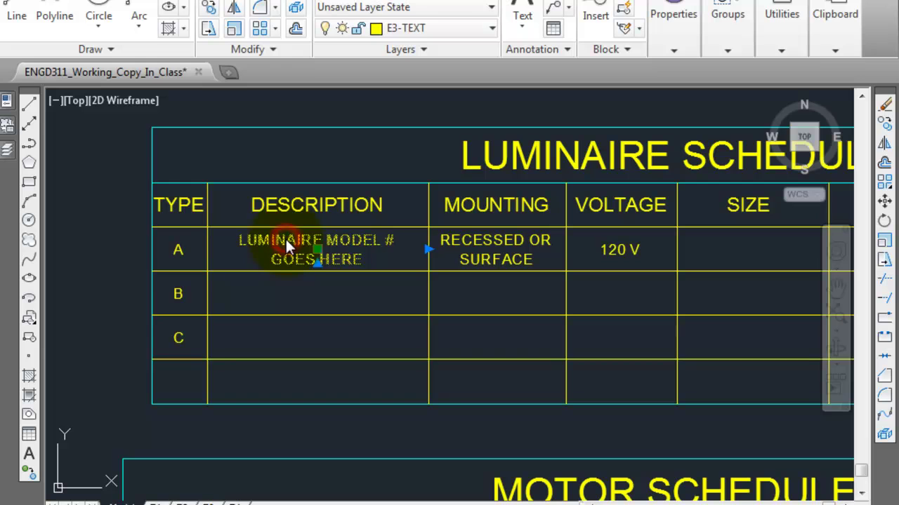
double_click(306, 243)
left_click_drag(375, 259, 227, 231)
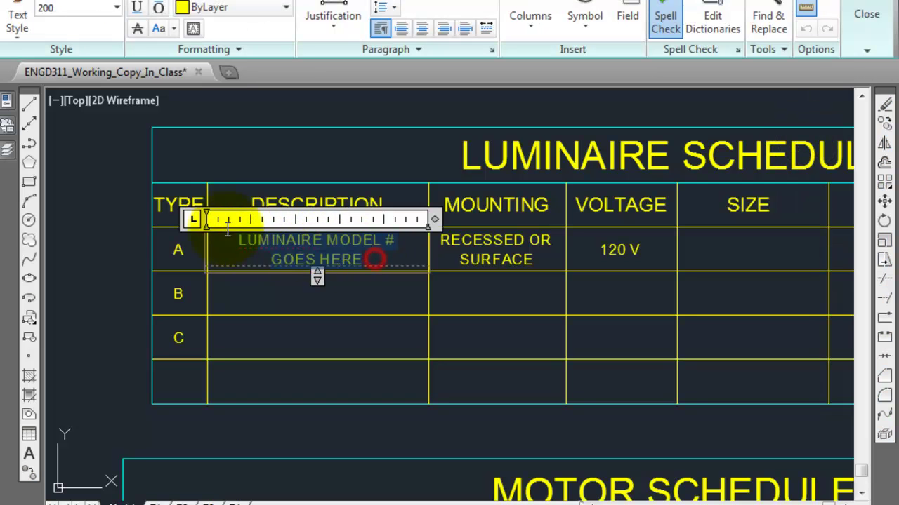
key("ctrl+v")
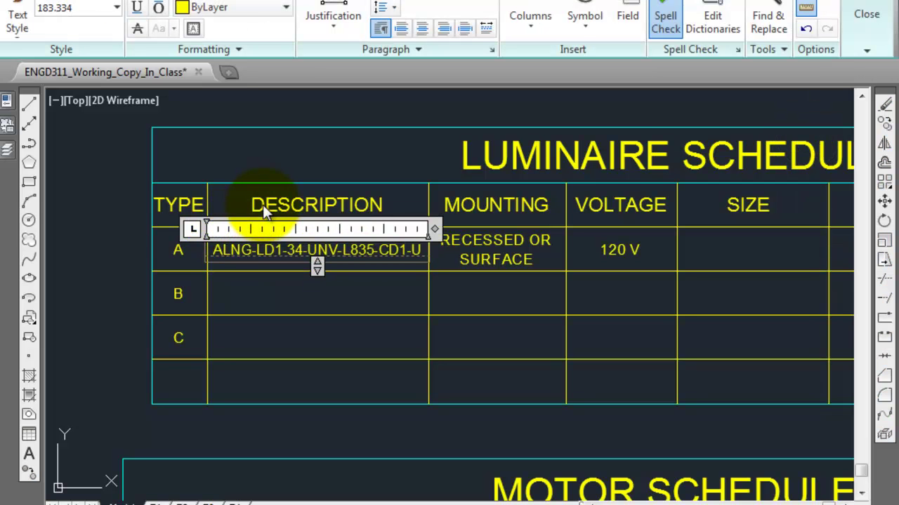
type("(METALUX")
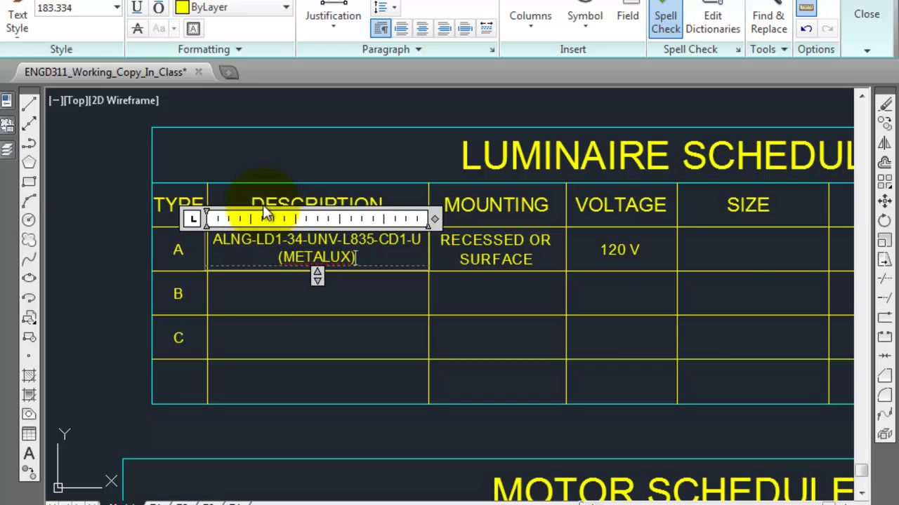
key("alt+Tab")
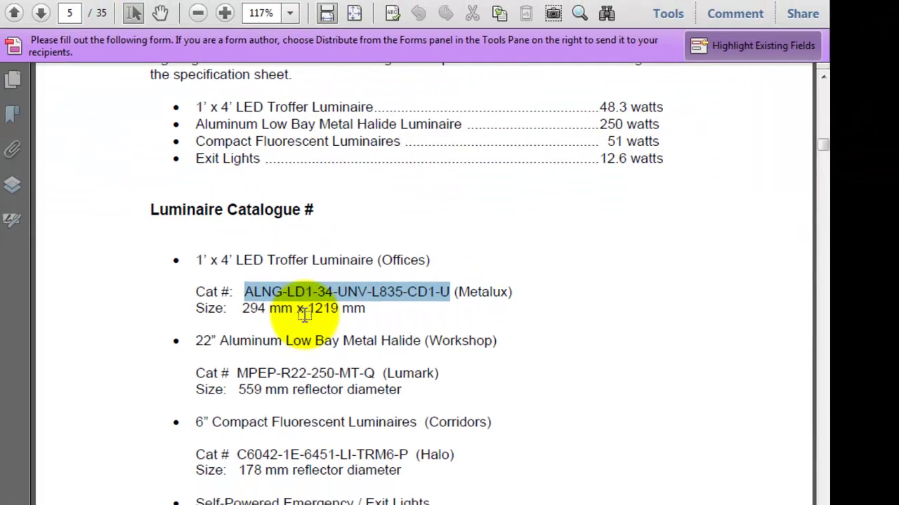
key("alt+Tab")
left_click(312, 272)
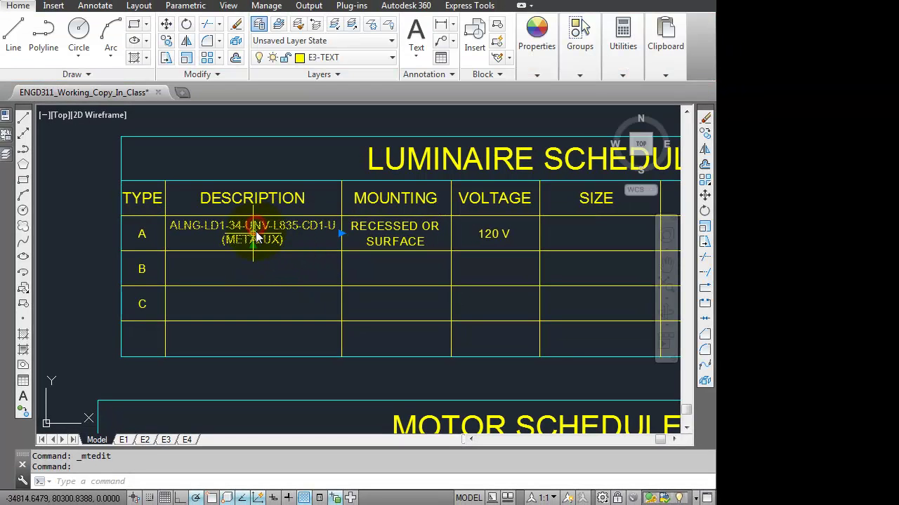
Step: Create a Middle Center justified MTEXT box spanning row B's description cell
key("Escape")
type("M")
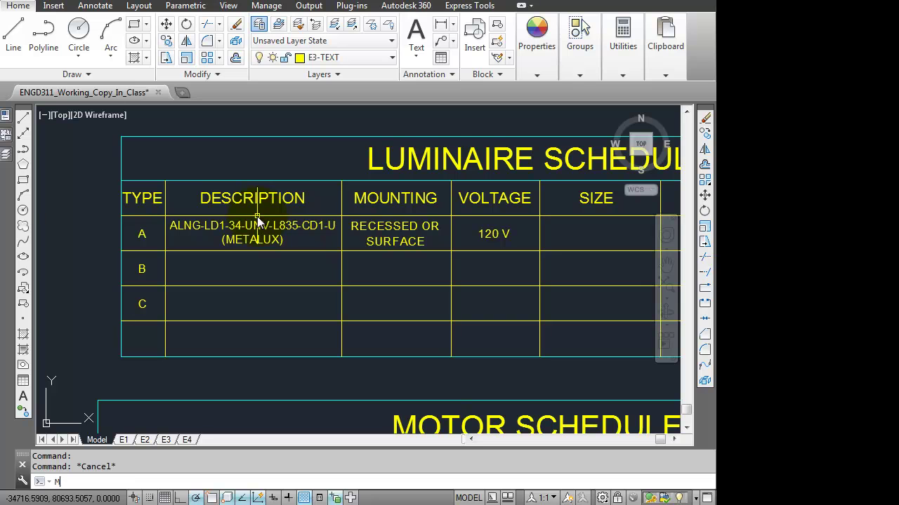
type("TEXT")
key("Return")
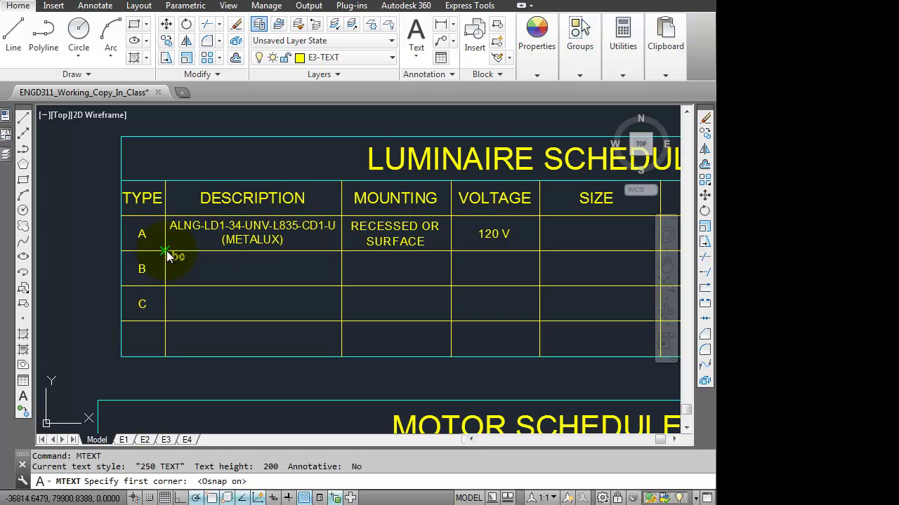
left_click(166, 250)
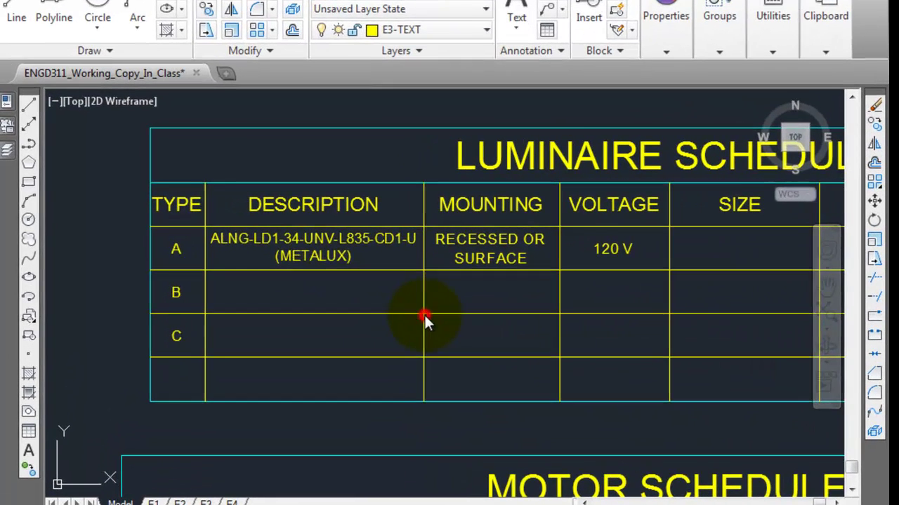
left_click(424, 315)
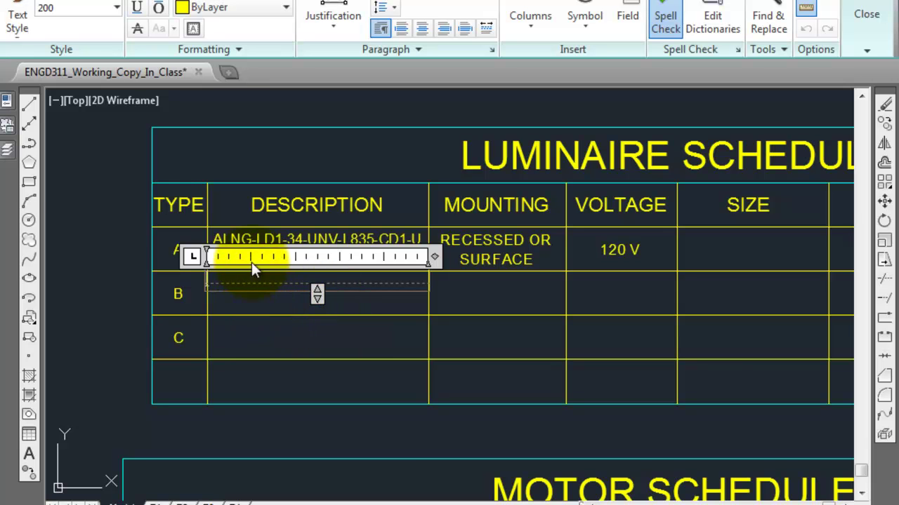
left_click(344, 9)
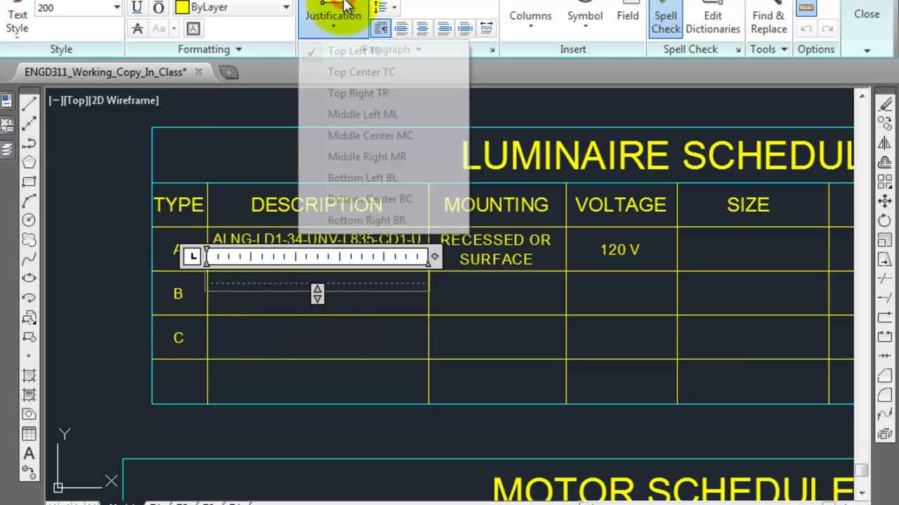
left_click(359, 134)
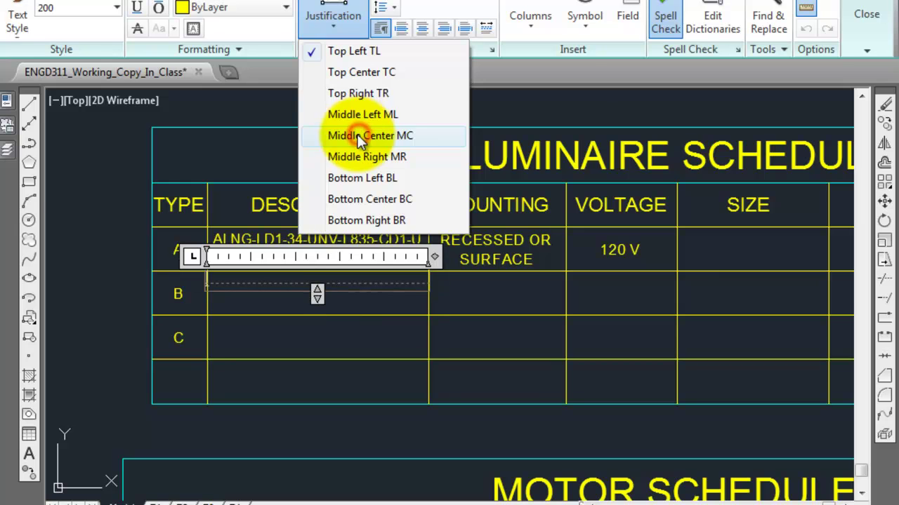
left_click(360, 200)
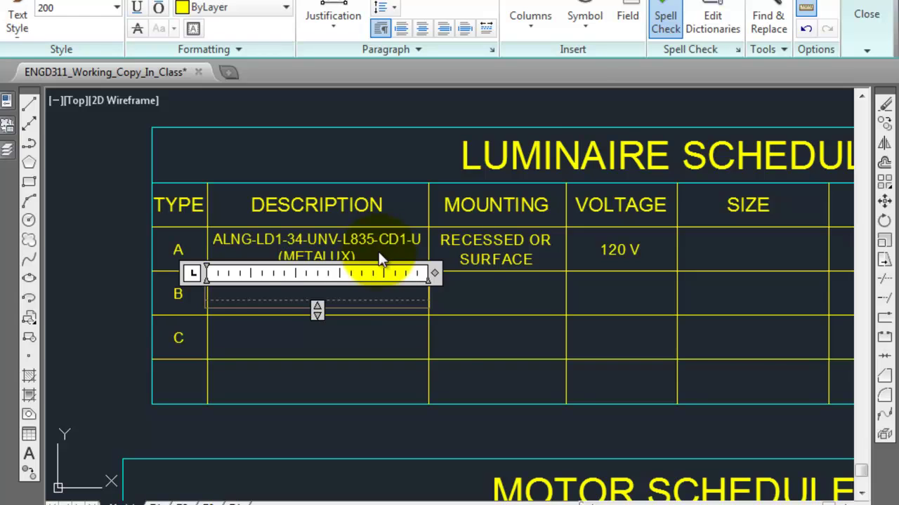
Step: Copy MPEP-R22-250-MT-Q from the spec PDF and paste it into row B's text
key("alt+Tab")
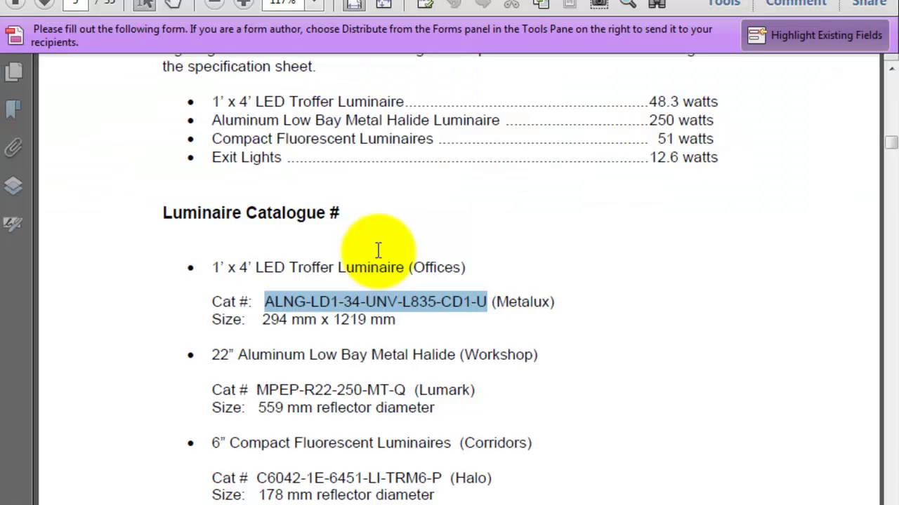
left_click(259, 390)
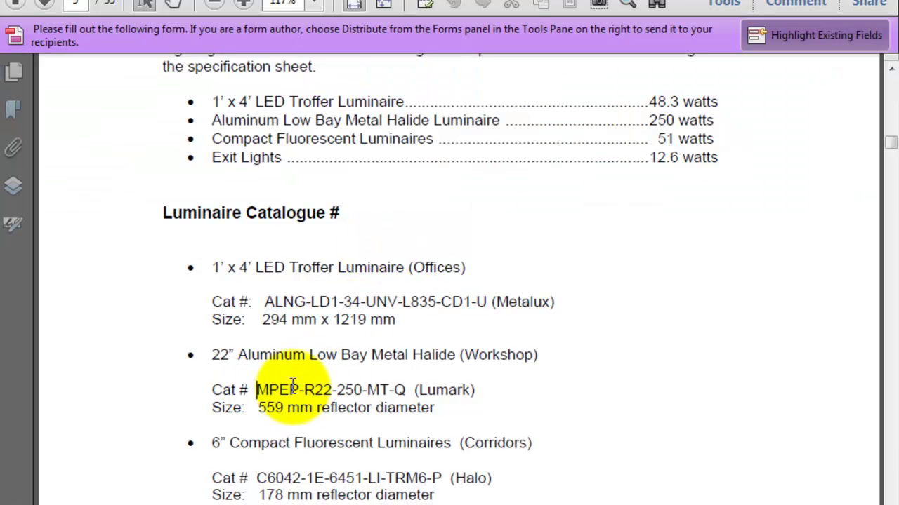
left_click(407, 389, "shift")
key("ctrl+c")
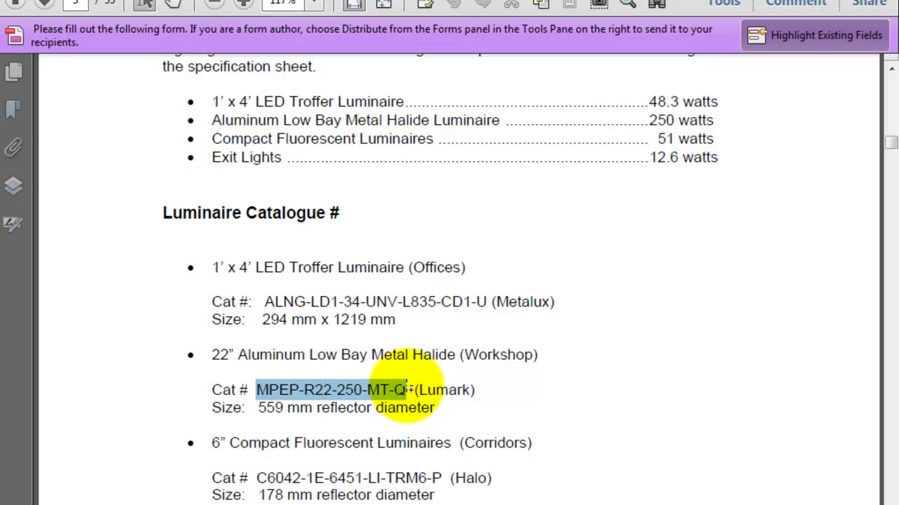
key("alt+Tab")
key("ctrl+v")
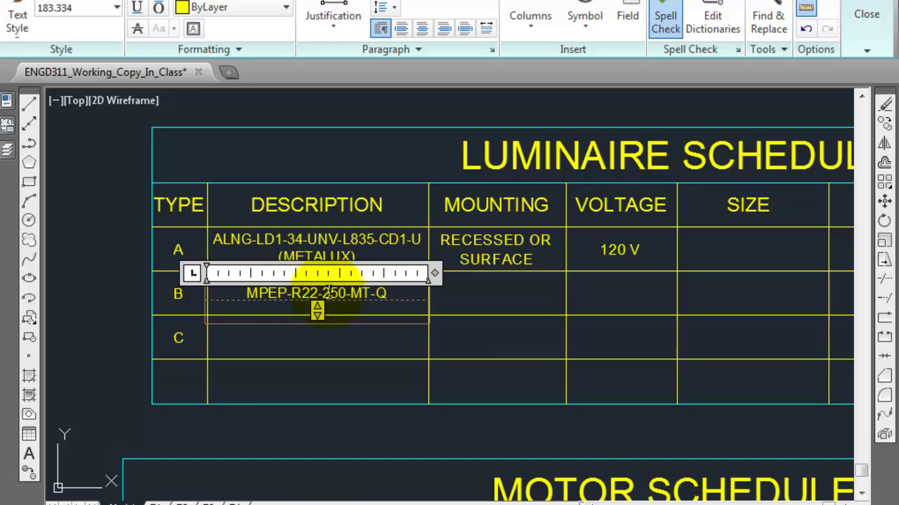
Step: Add (LUMARK) on a new line under type B's catalogue number
key("alt+Tab")
key("alt+Tab")
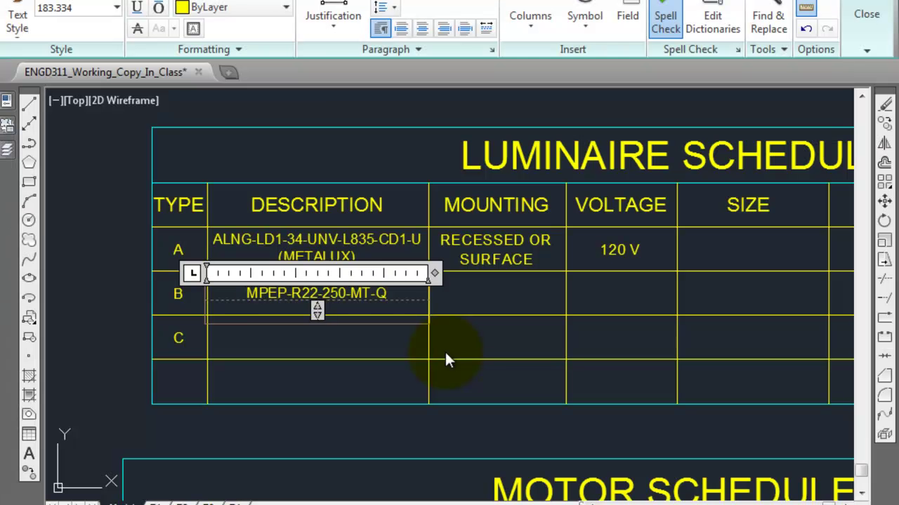
key("Return")
type("(LUMA")
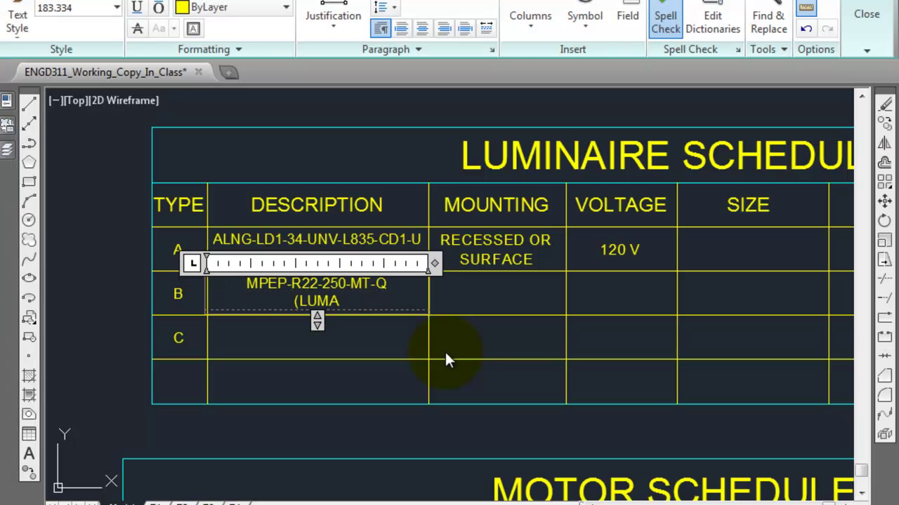
type("RK)")
key("Escape")
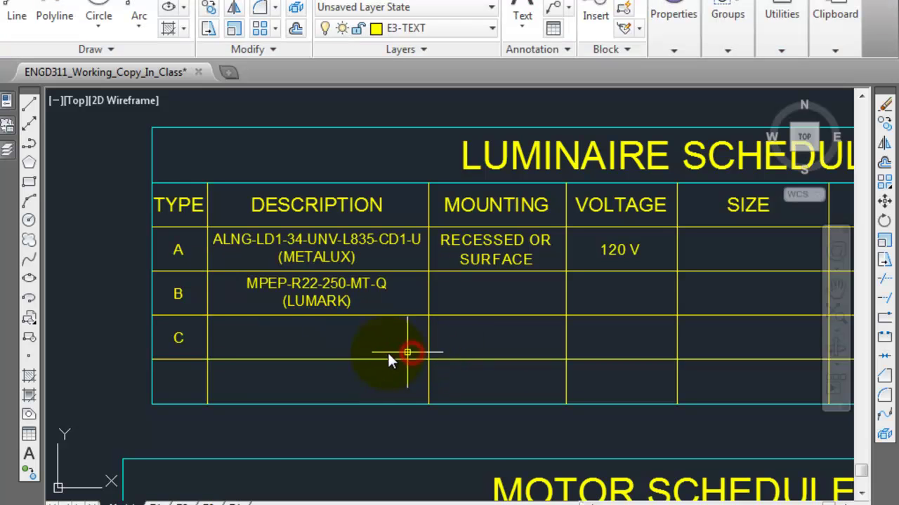
Step: Copy type B's description text into row C and open the copy for editing
left_click(342, 284)
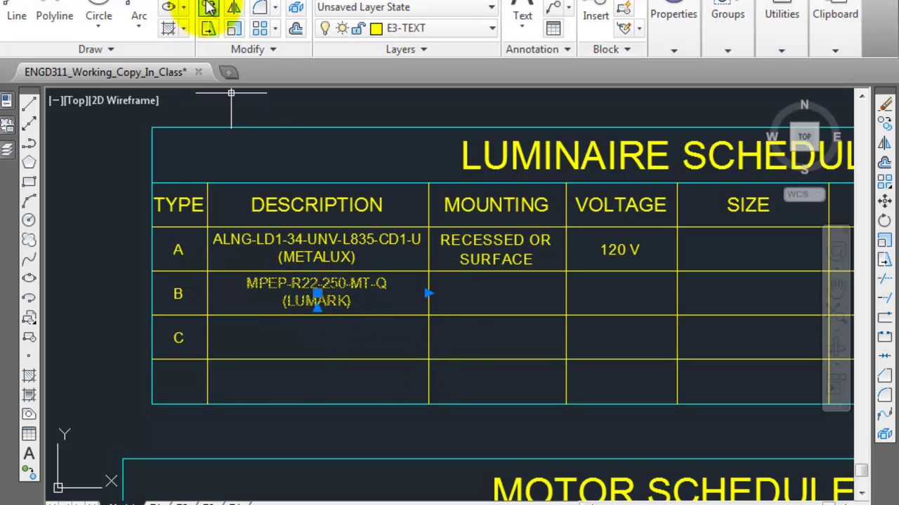
left_click(208, 7)
left_click(208, 276)
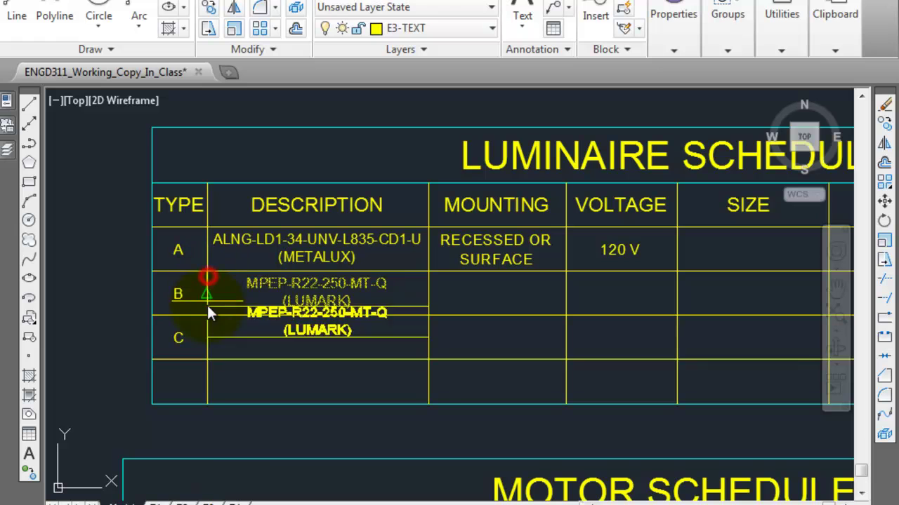
left_click(206, 321)
key("Escape")
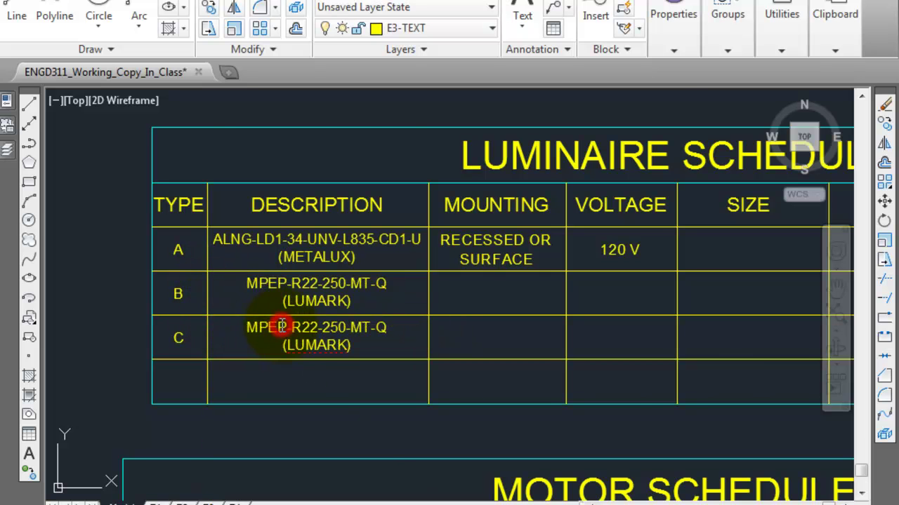
double_click(282, 330)
key("alt+Tab")
Step: Select and copy the Halo catalogue number C6042-1E-6451-LI-TRM6-P from the catalogue list
scroll(302, 393, "down", 3)
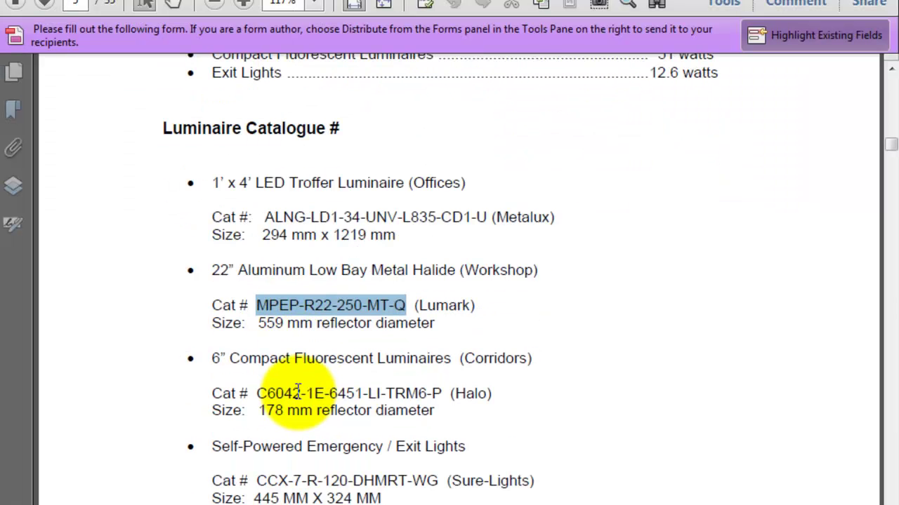
left_click_drag(256, 393, 442, 393)
key("ctrl+c")
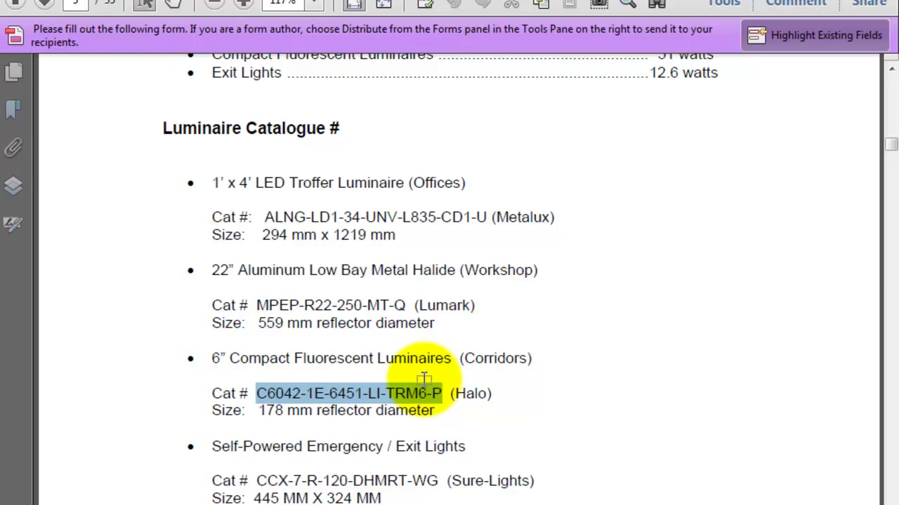
key("alt+Tab")
Step: Paste C6042-1E-6451-LI-TRM6-P over row C's number and change LUMARK to HALO
left_click_drag(387, 327, 242, 328)
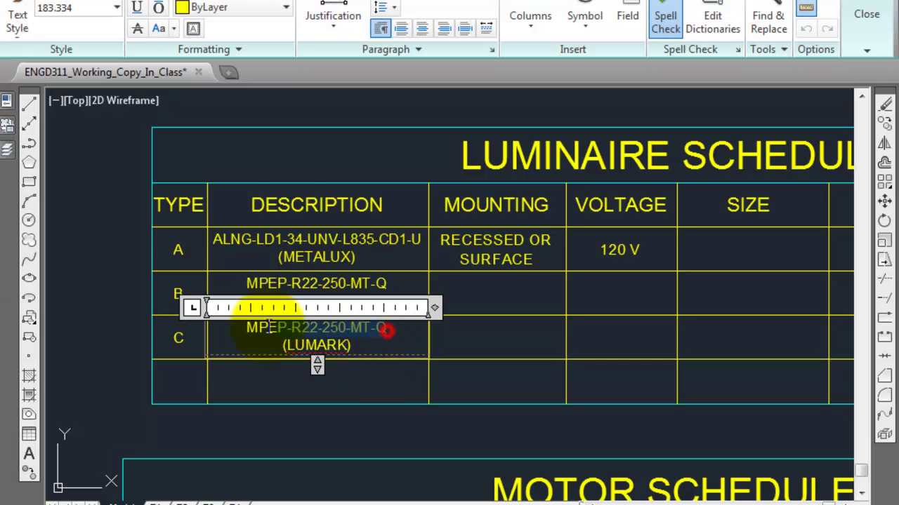
key("ctrl+v")
key("alt+Tab")
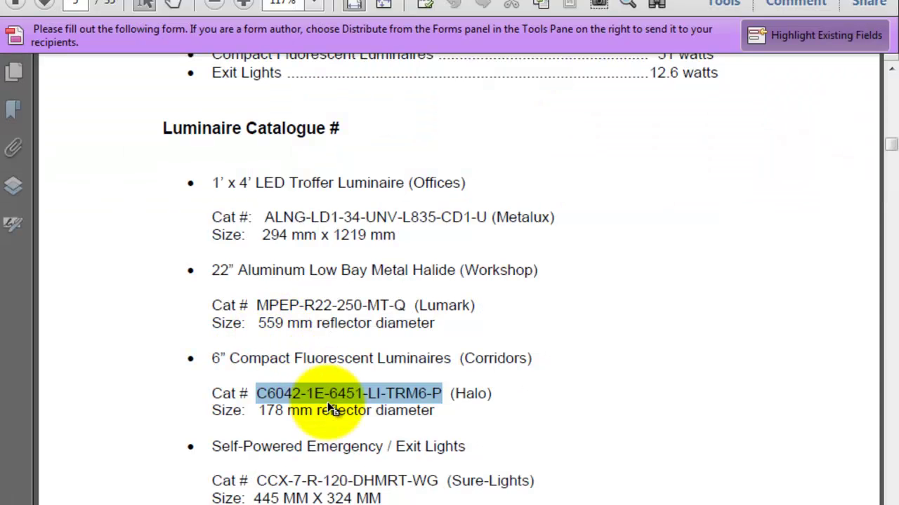
key("alt+Tab")
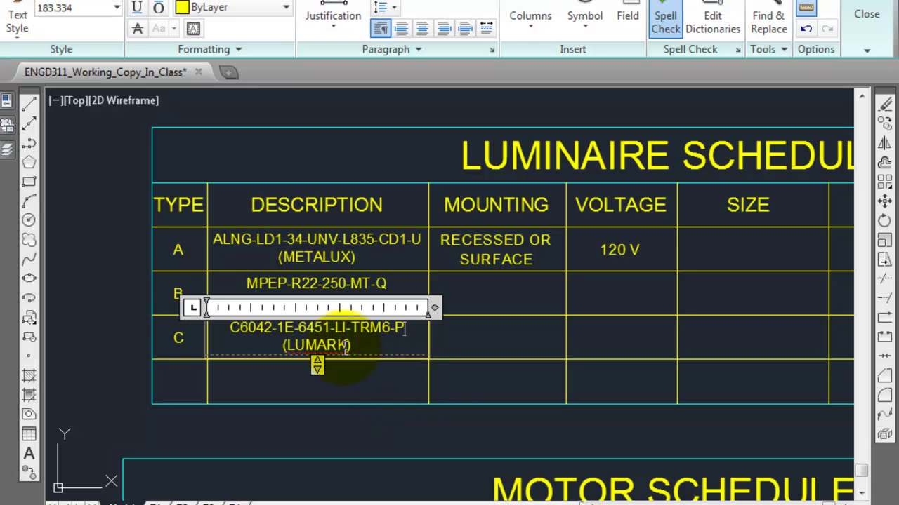
left_click_drag(346, 346, 301, 345)
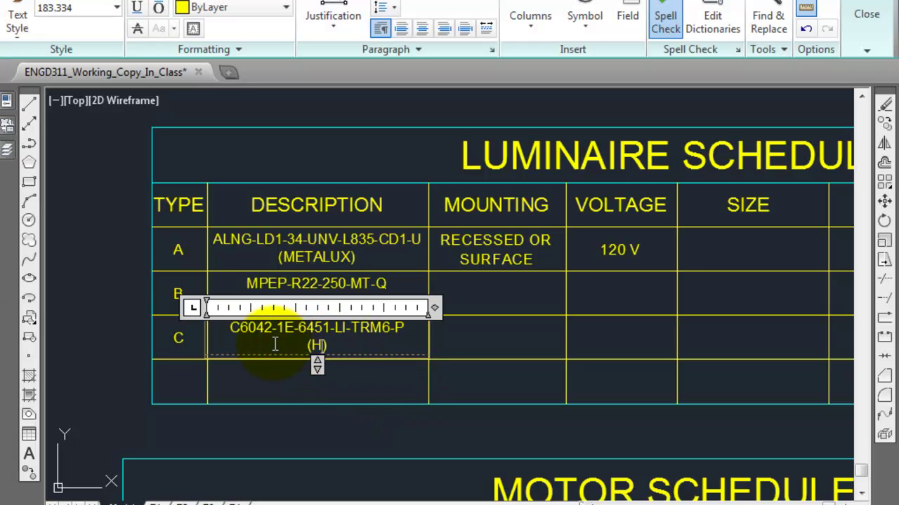
left_click(399, 373)
Step: Pan the schedule, then review the PDF catalogue and the course's Luminaire Schedule instructions
middle_click_drag(509, 292, 456, 318)
key("alt+Tab")
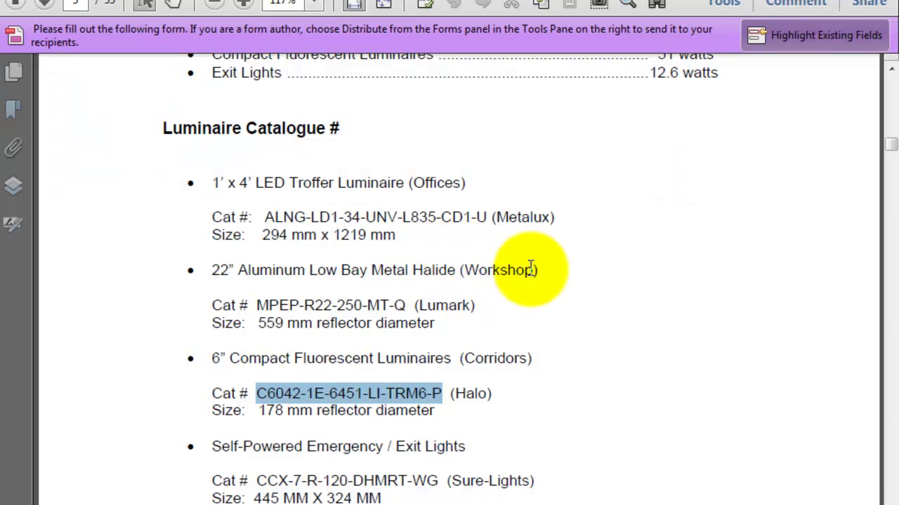
key("alt+Tab")
key("alt+Tab")
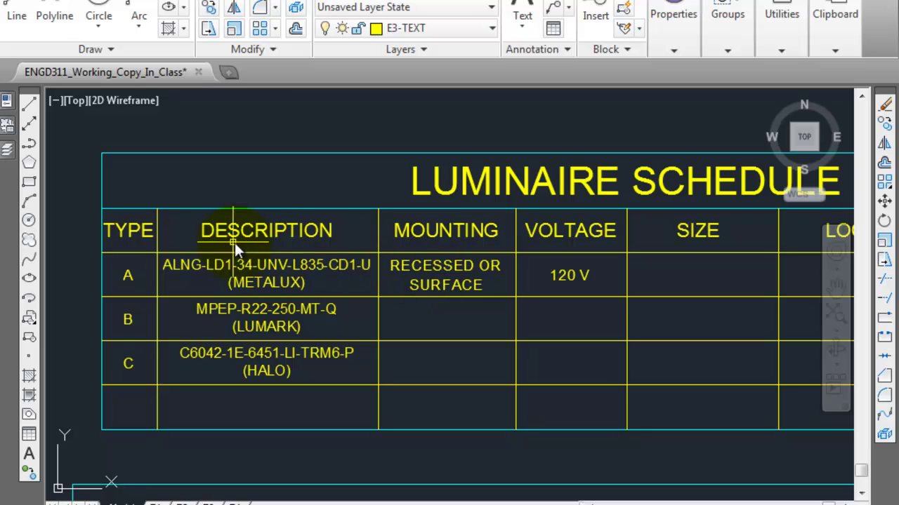
Step: Change type A's mounting text to RECESSED and start copying it
left_click(452, 270)
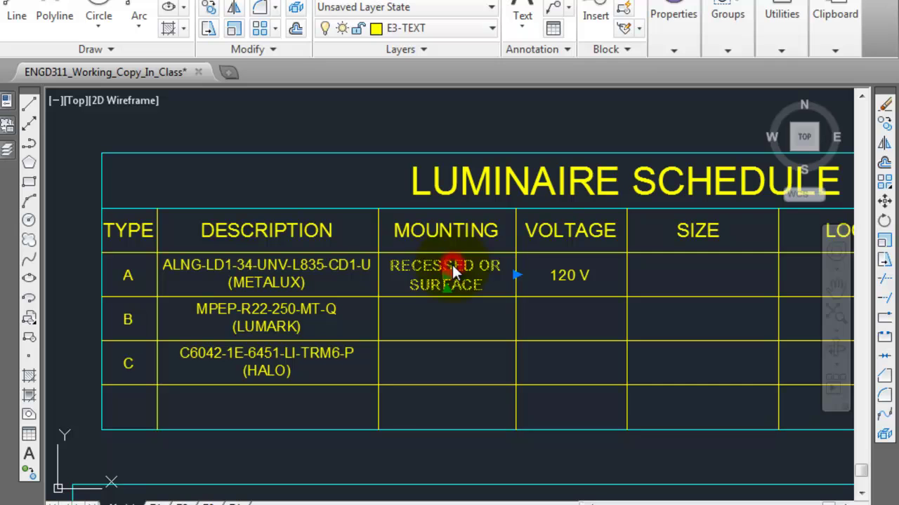
double_click(451, 267)
left_click_drag(392, 267, 488, 288)
type("RECE")
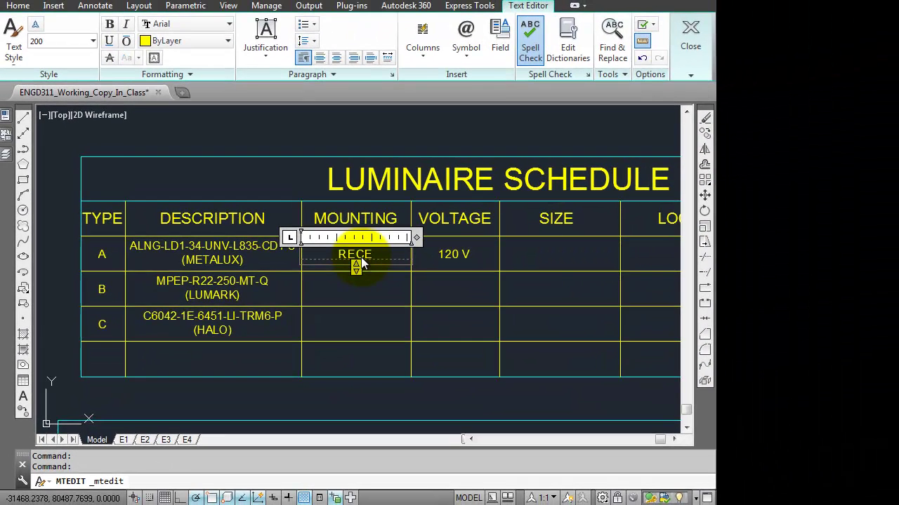
type("SSED")
left_click(378, 298)
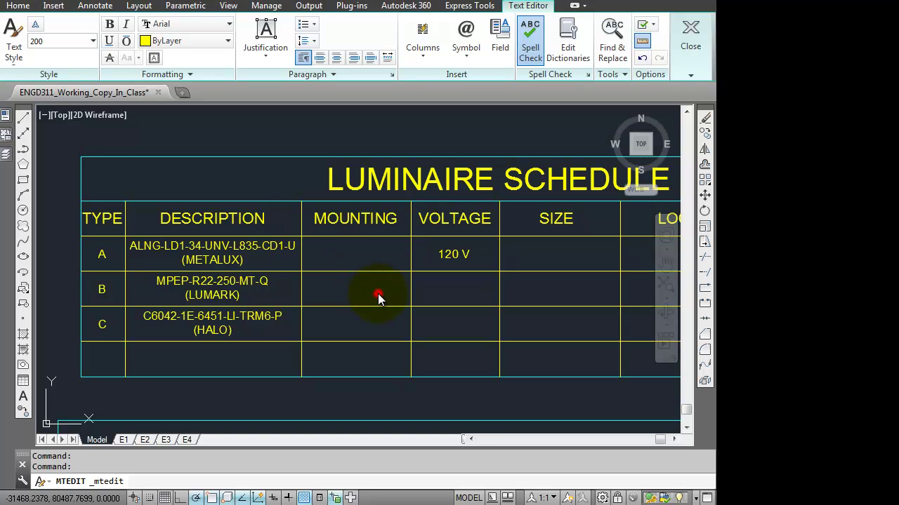
left_click(362, 256)
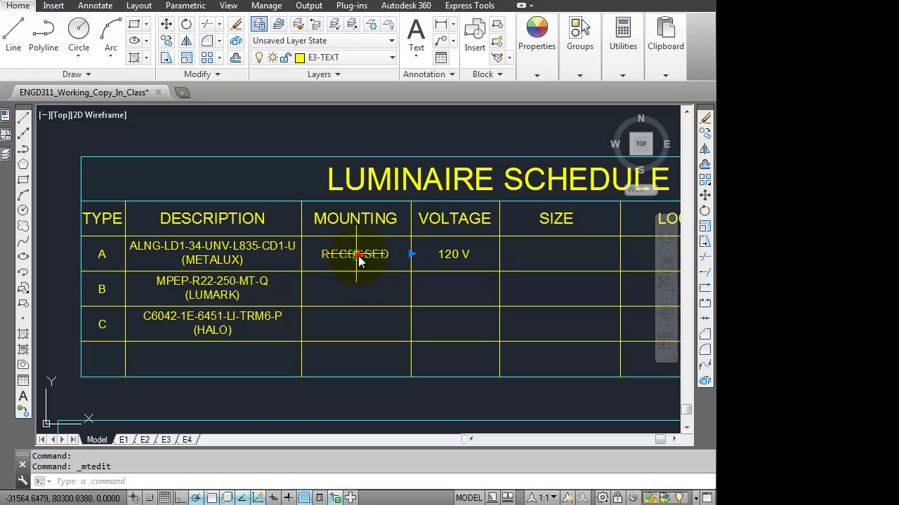
left_click(166, 43)
Step: Place copies of the RECESSED mounting text in rows B and C
left_click(302, 237)
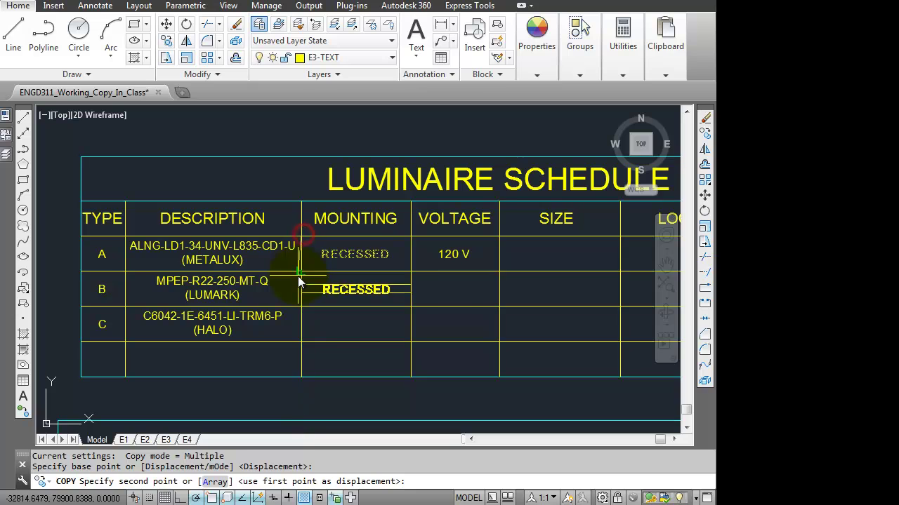
left_click(302, 272)
left_click(302, 306)
key("Escape")
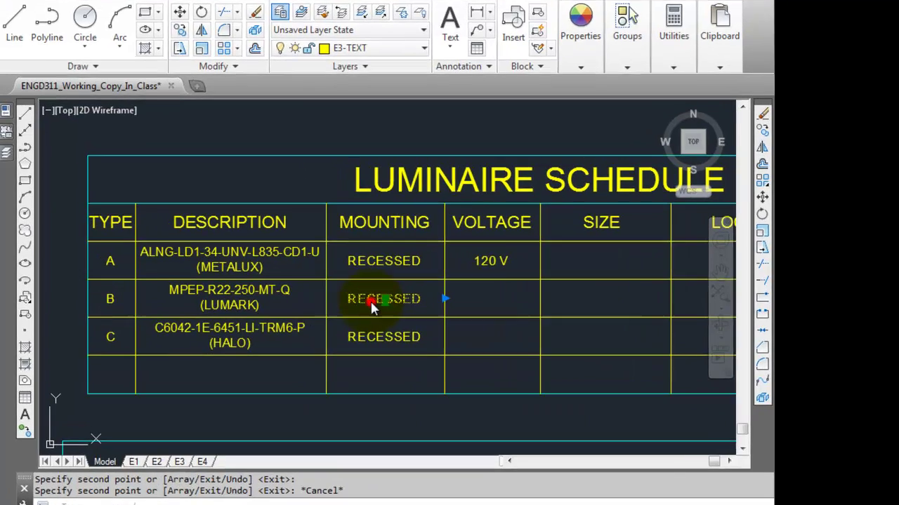
Step: Set type B's mounting to SUSPENDED and type C's to RECESSED
double_click(370, 299)
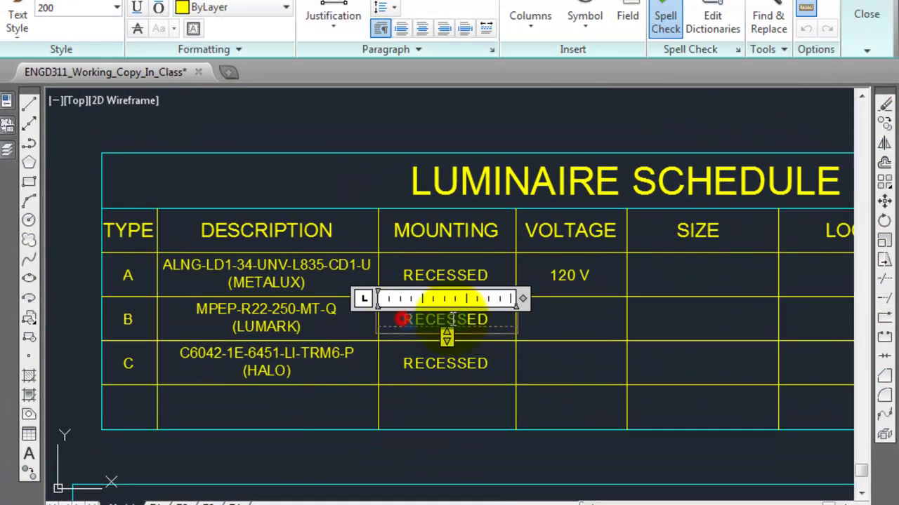
type("SUSPENDED")
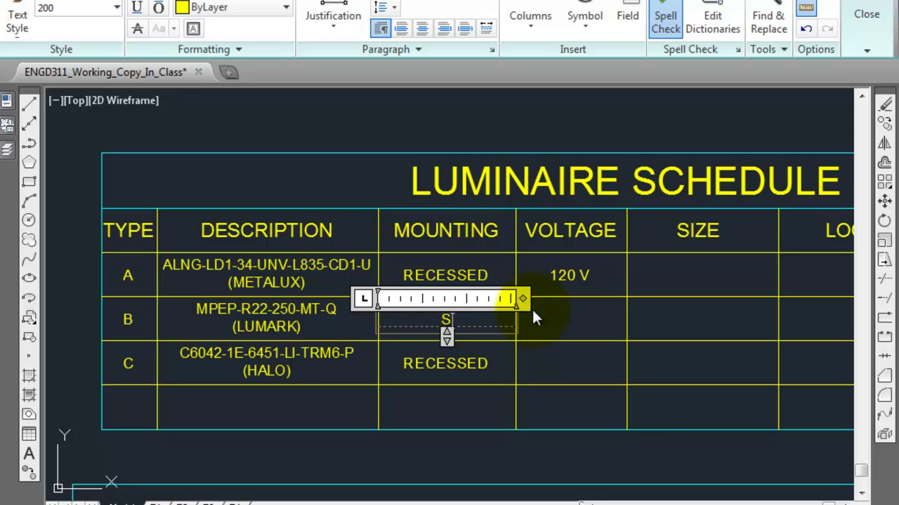
left_click(577, 346)
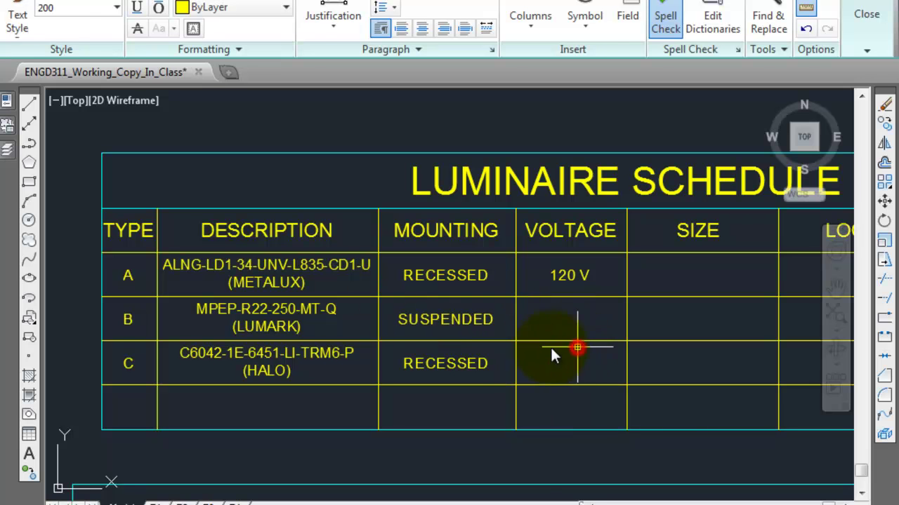
double_click(451, 361)
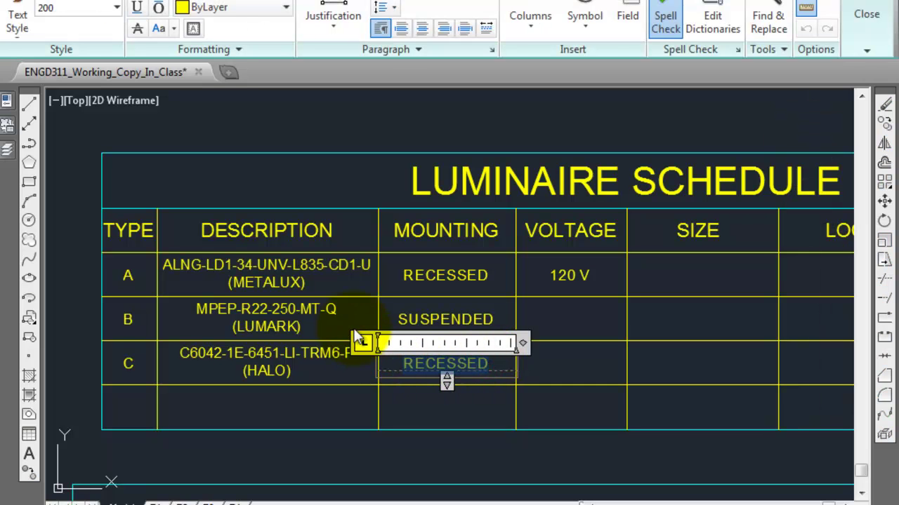
type("RECESSED")
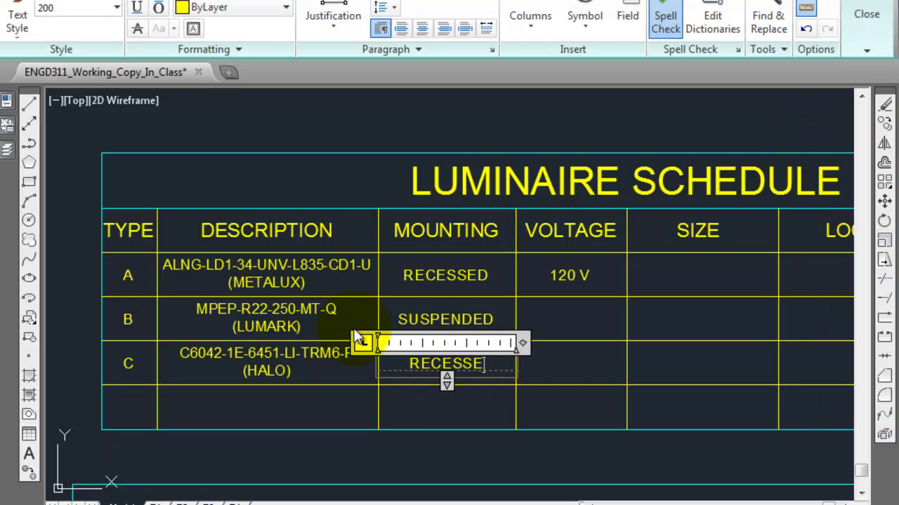
left_click(556, 312)
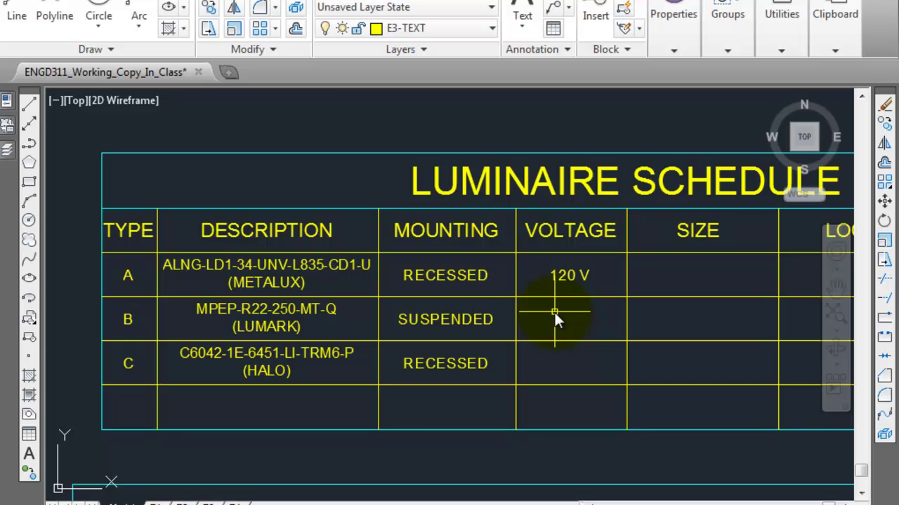
Step: Copy type A's 120 V voltage into rows B and C, then pan to the SIZE and LOCATION columns
middle_click_drag(568, 311, 549, 315)
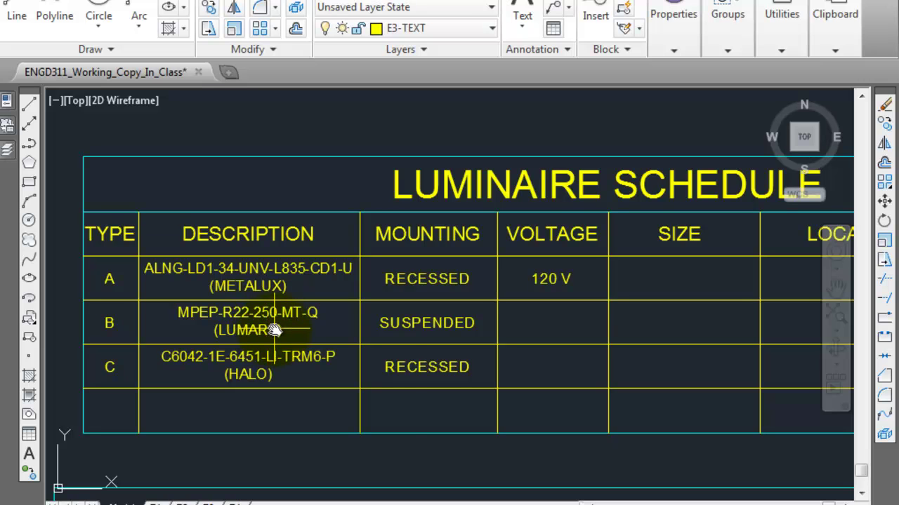
left_click(543, 278)
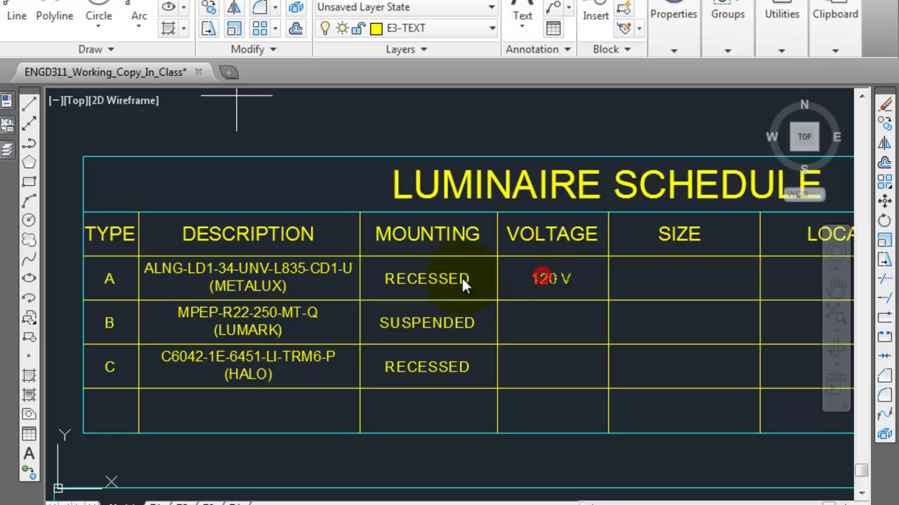
left_click(498, 257)
left_click(495, 302)
left_click(493, 344)
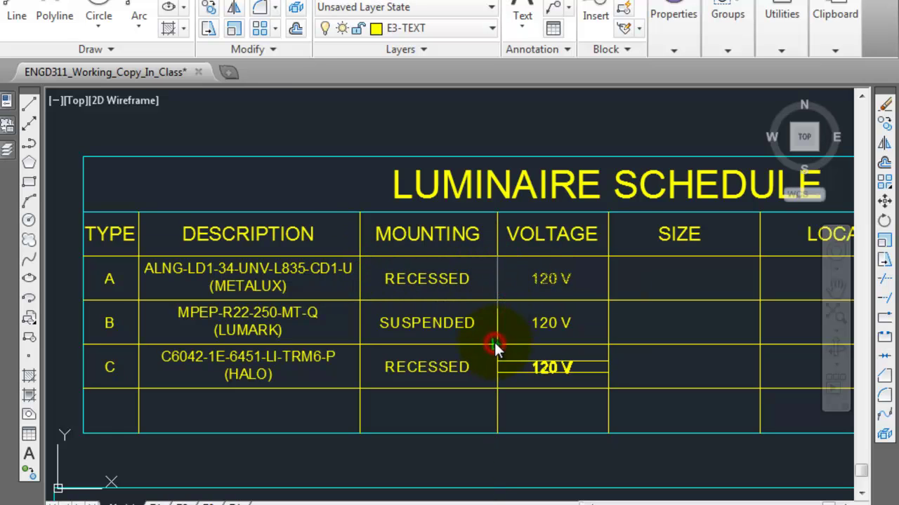
key("Escape")
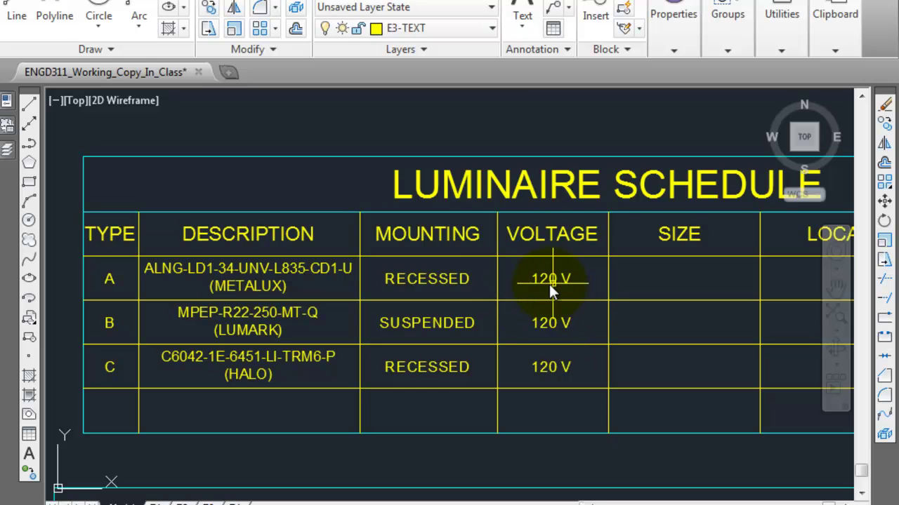
right_click(538, 325)
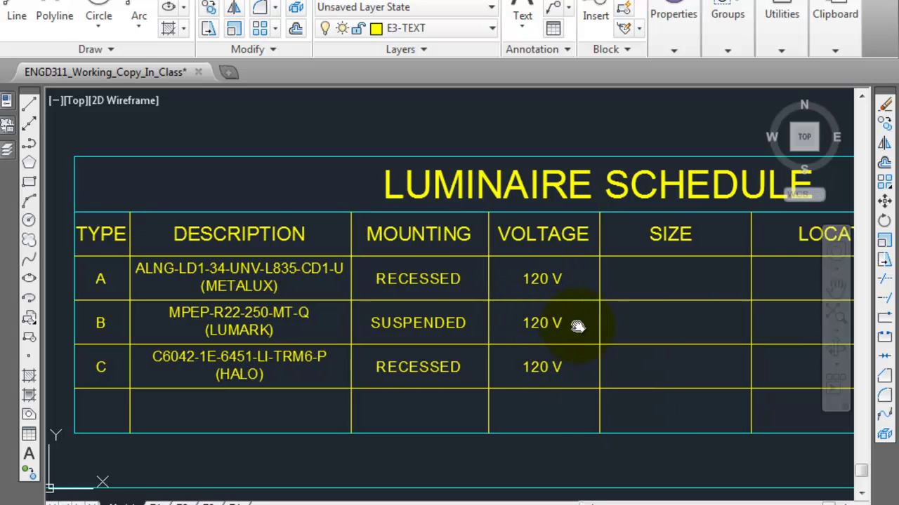
middle_click_drag(578, 325, 465, 319)
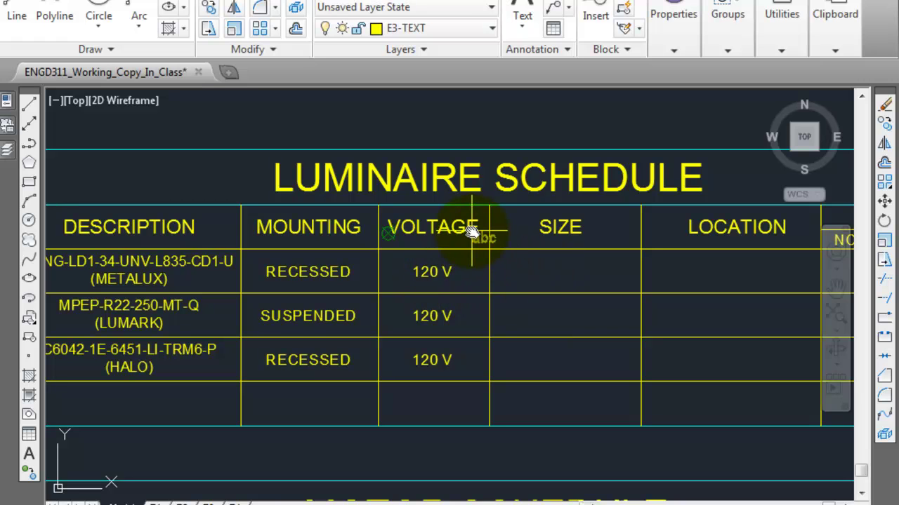
Step: Open type A's SIZE cell for text entry with Middle Center justification
left_click(487, 251)
key("Escape")
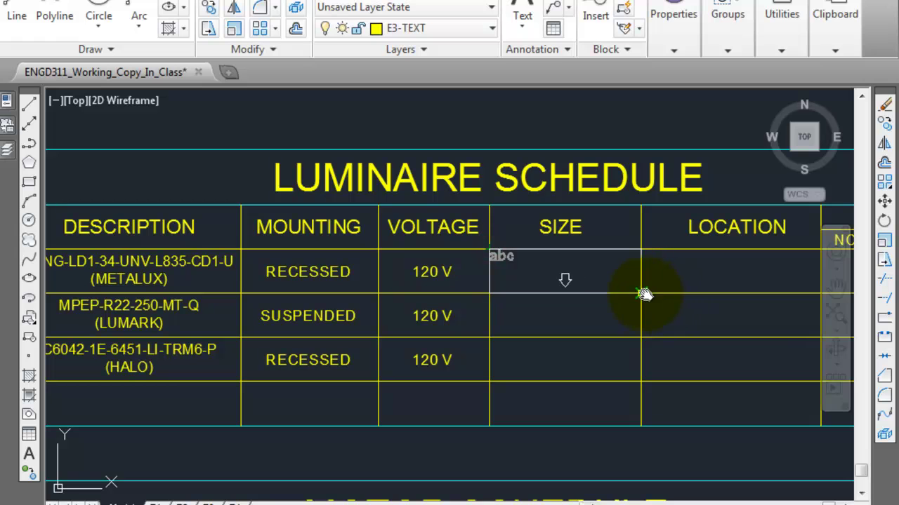
double_click(643, 293)
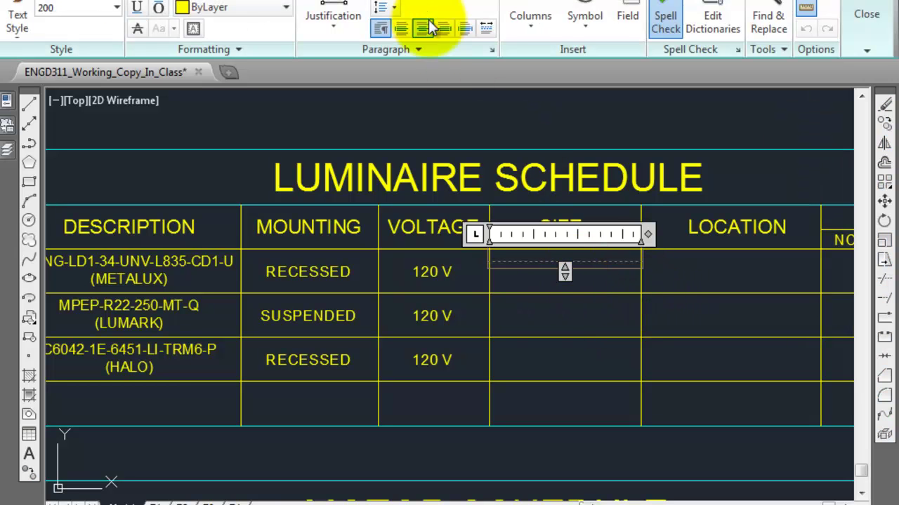
left_click(344, 4)
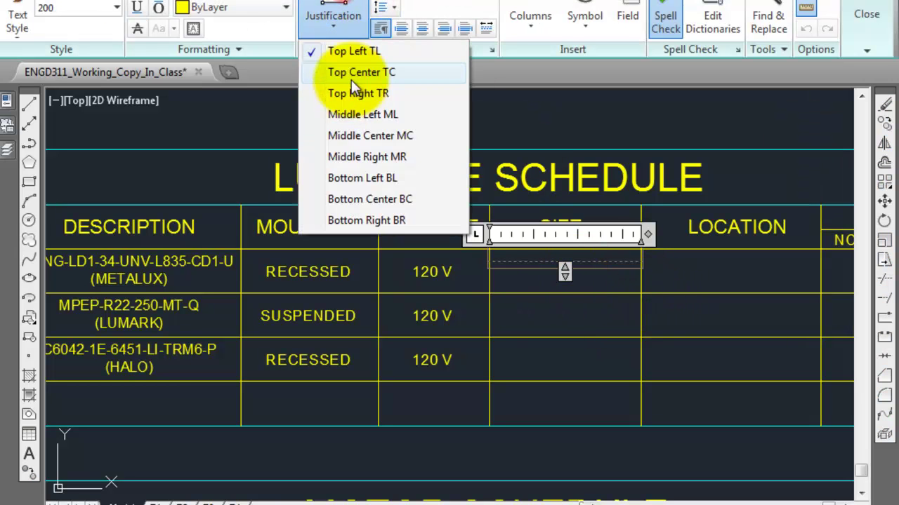
left_click(360, 133)
Step: Paste the catalogue size '294 mm x 1219 mm' from the PDF into the SIZE cell
key("alt+Tab")
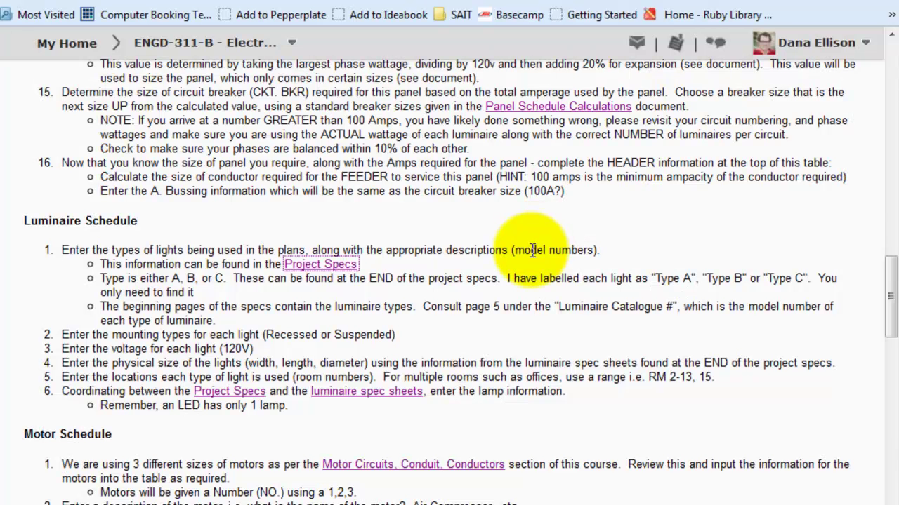
key("alt+Tab")
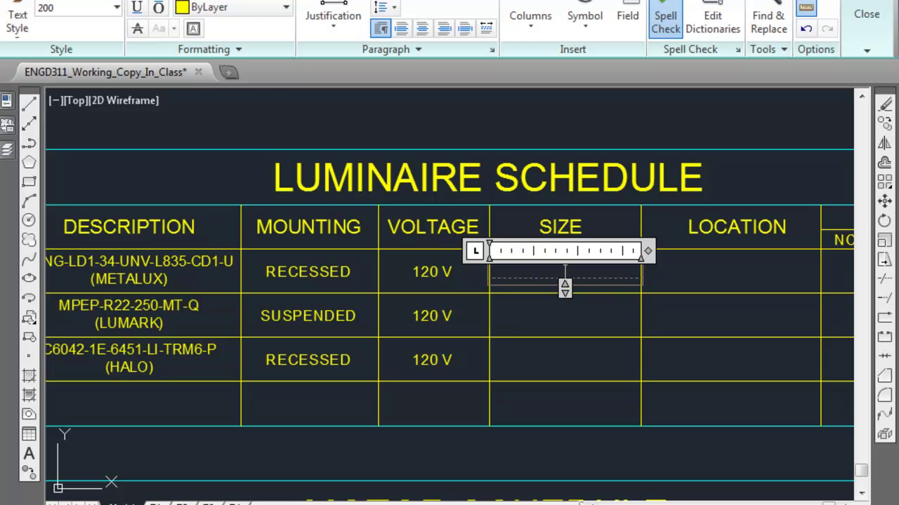
key("alt+Tab")
left_click_drag(260, 235, 381, 242)
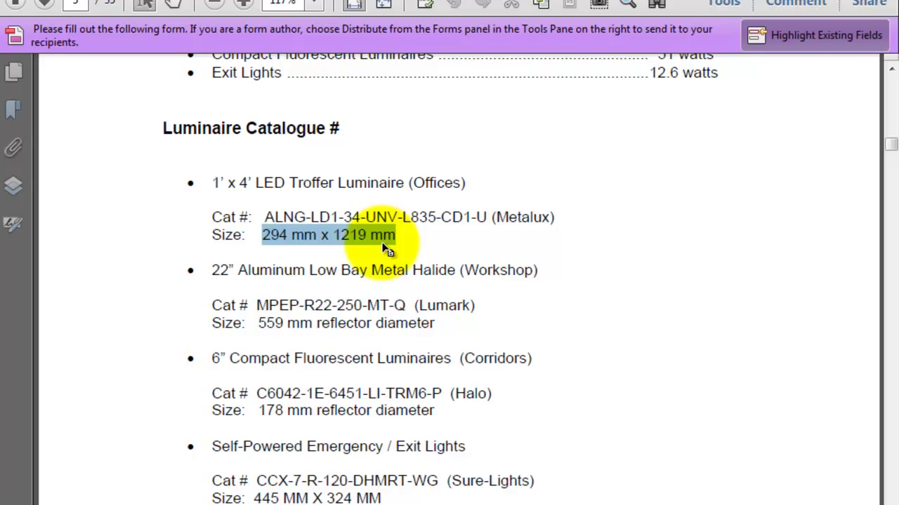
key("alt+Tab")
type("294 mm x 1219 mm")
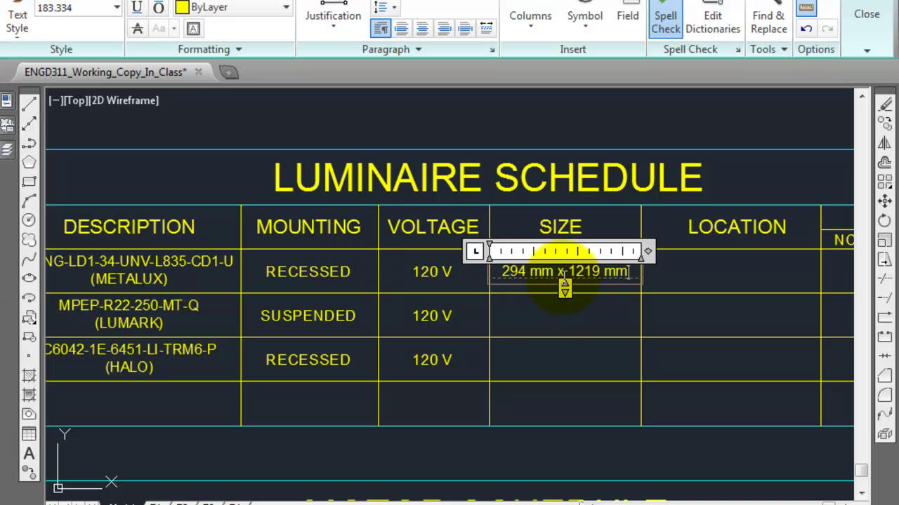
left_click(544, 313)
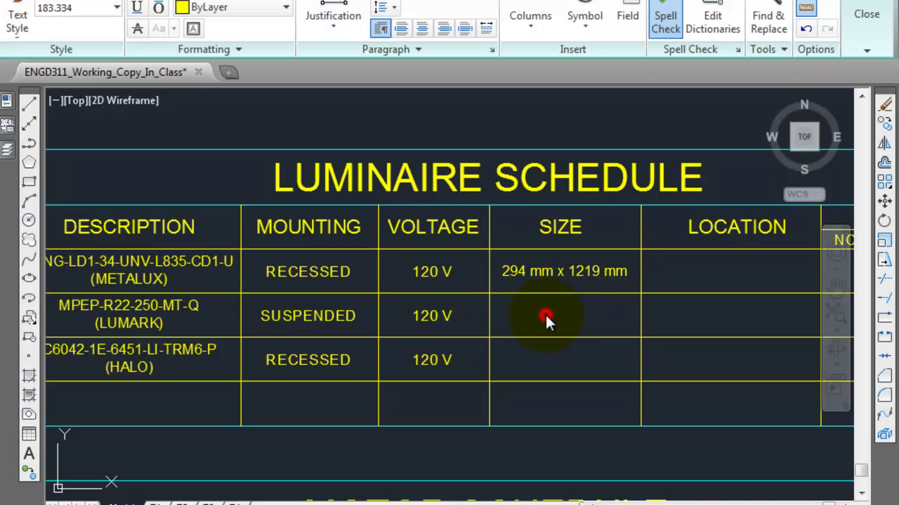
left_click(516, 267)
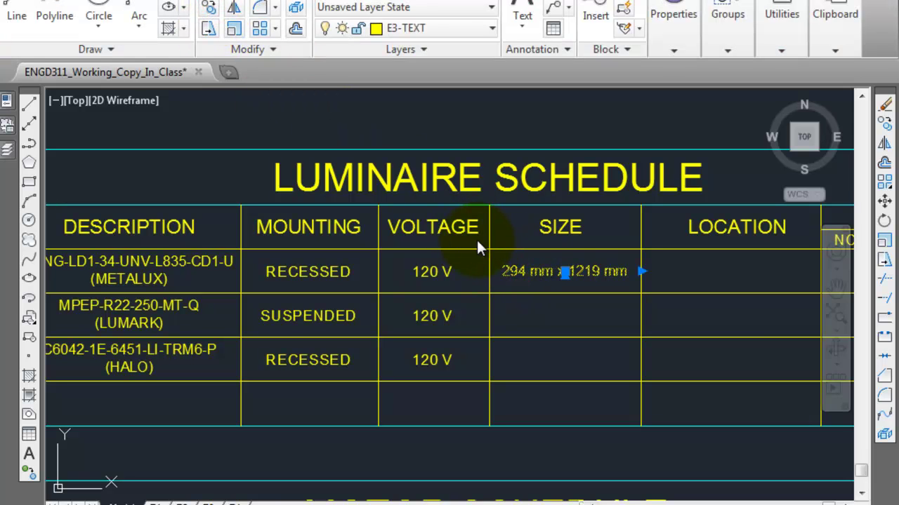
Step: Copy type A's size text into the LUMARK and HALO rows' SIZE cells
key("Escape")
left_click(491, 250)
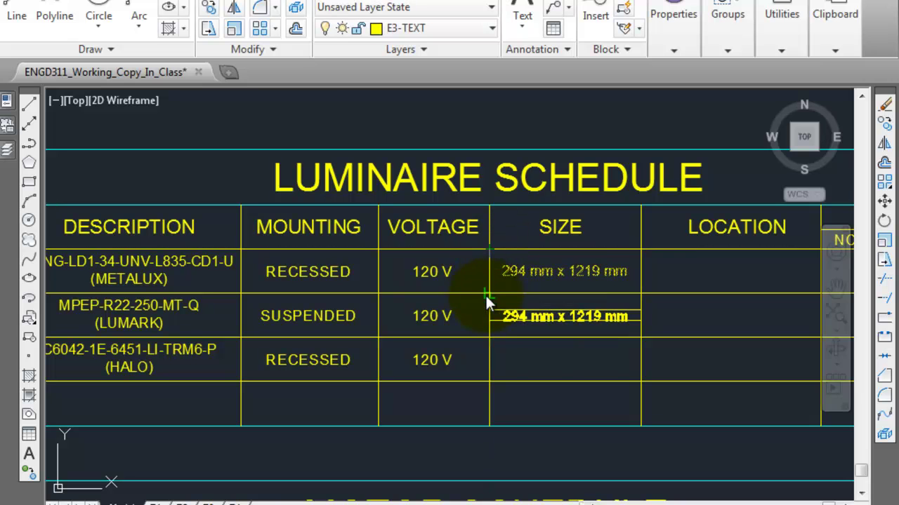
left_click(485, 294)
left_click(489, 337)
key("Return")
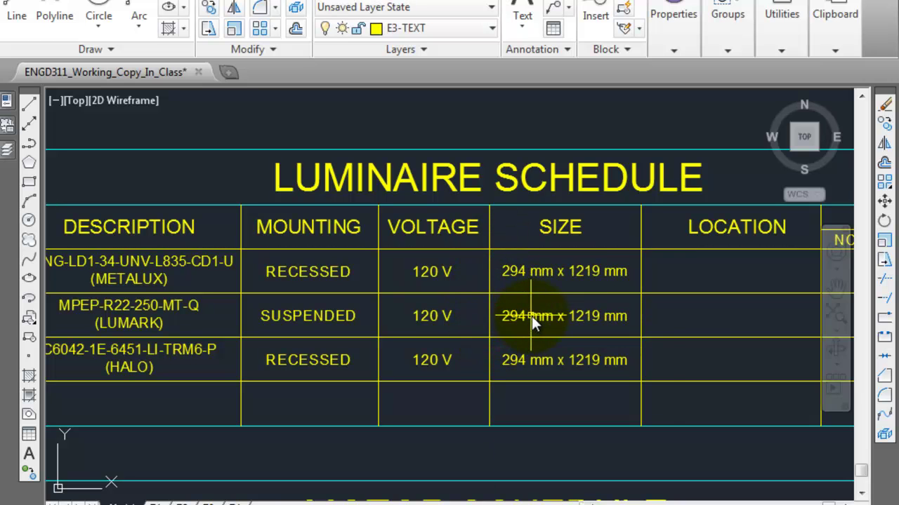
Step: Replace the LUMARK row's size with '559 mm REFLECTOR DIAMETER' from the catalogue
double_click(531, 313)
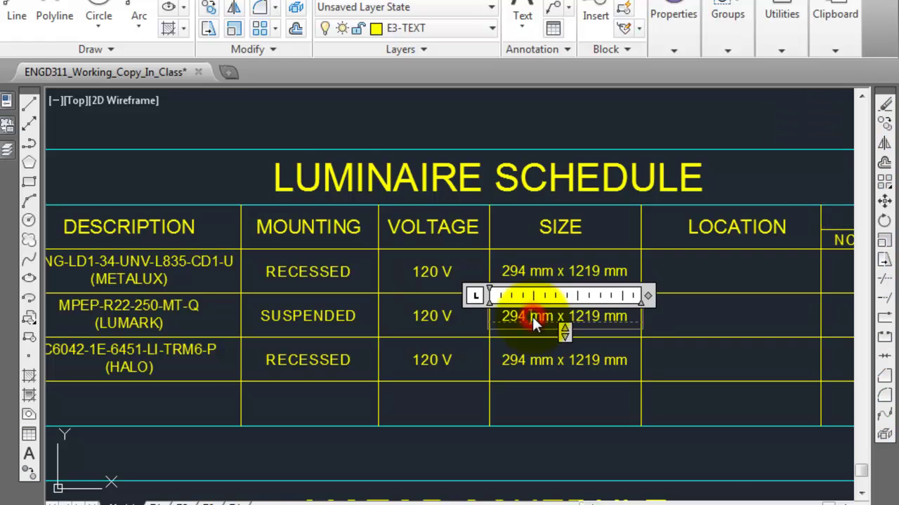
key("alt+Tab")
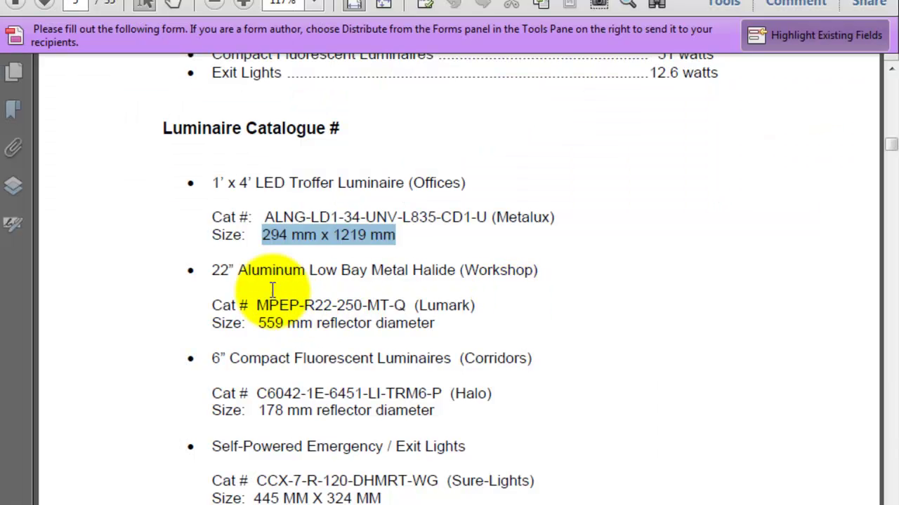
left_click_drag(260, 320, 339, 325)
key("ctrl+c")
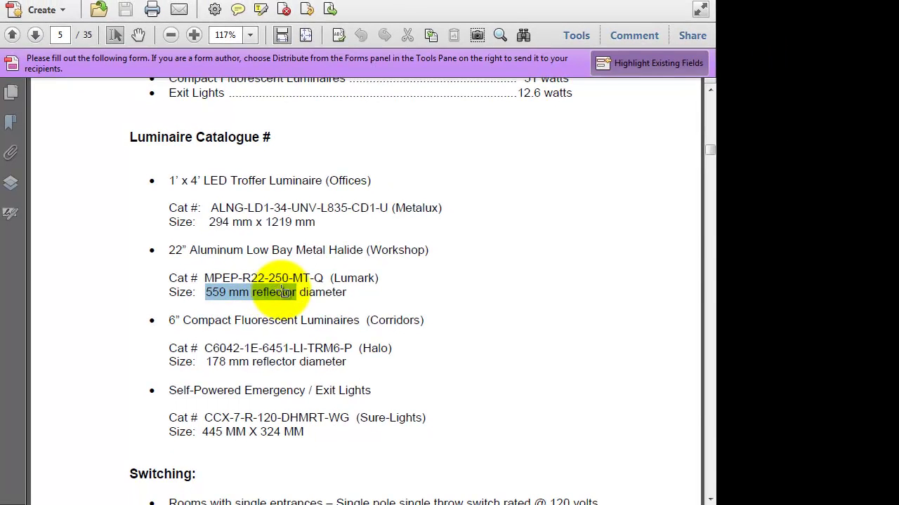
key("alt+Tab")
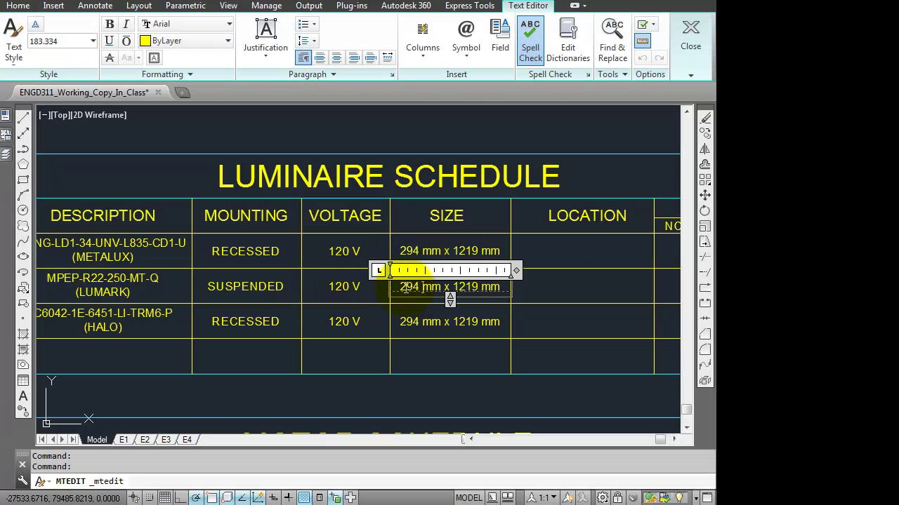
left_click_drag(398, 287, 509, 271)
key("ctrl+v")
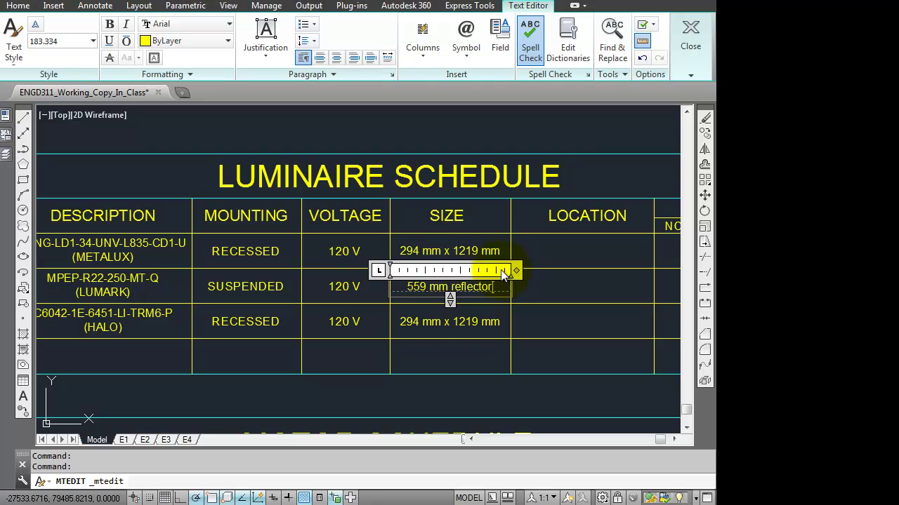
type("DIAMETER")
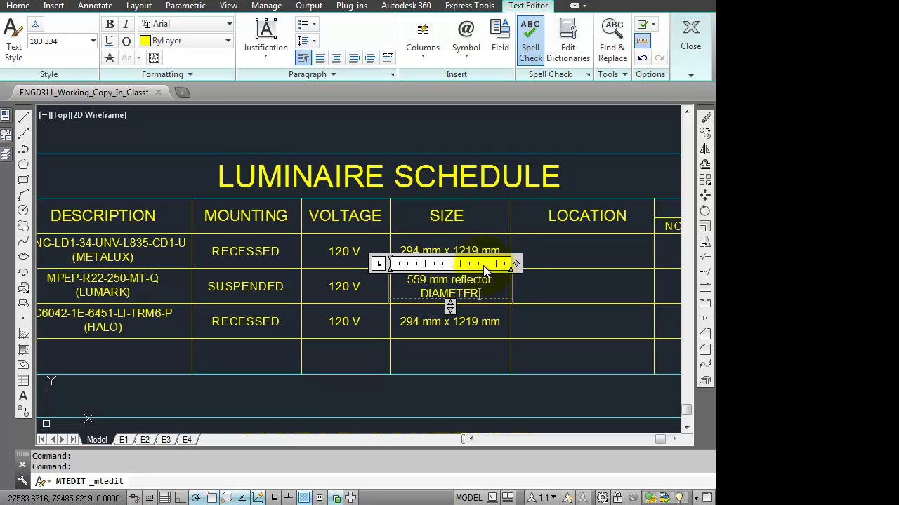
left_click_drag(493, 280, 451, 280)
type("REFLECTOR")
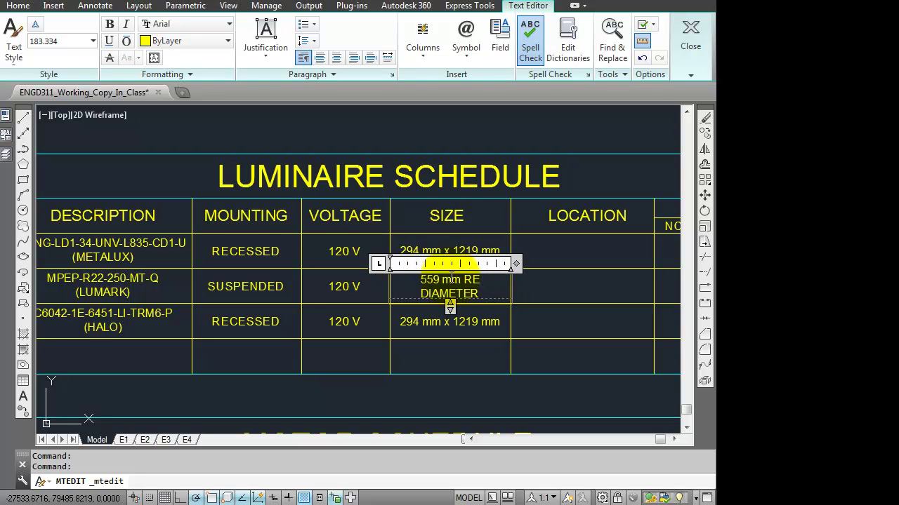
left_click(472, 330)
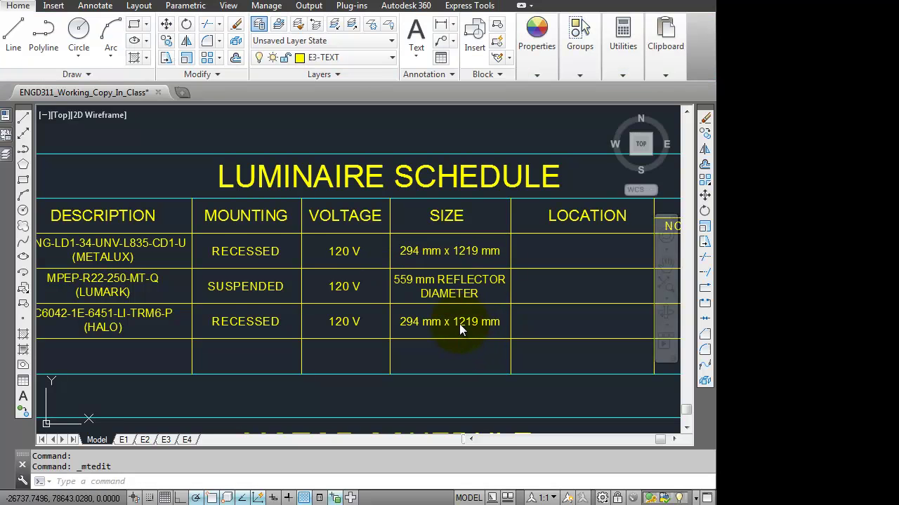
Step: Replace the HALO row's size with '178 mm REFLECTOR DIAMETER', retyping the words in capitals
key("alt+Tab")
double_click(209, 361)
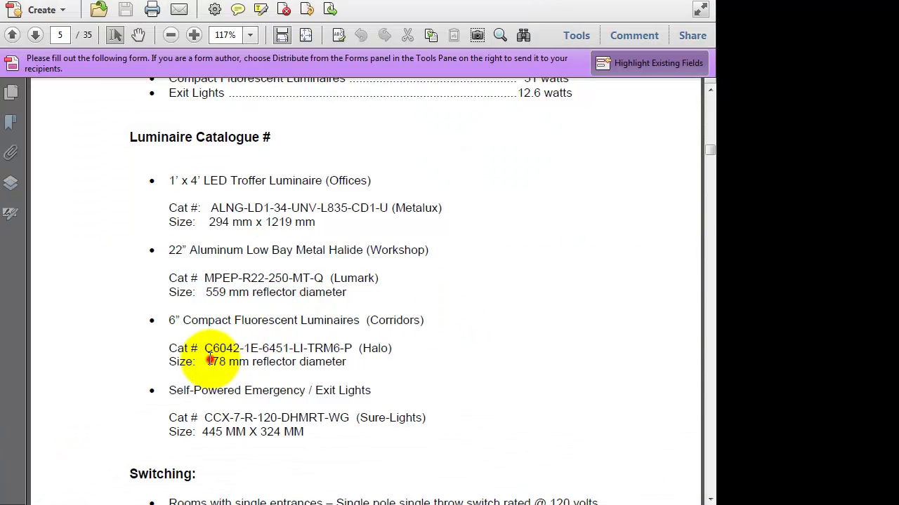
left_click_drag(209, 361, 329, 365)
key("ctrl+c")
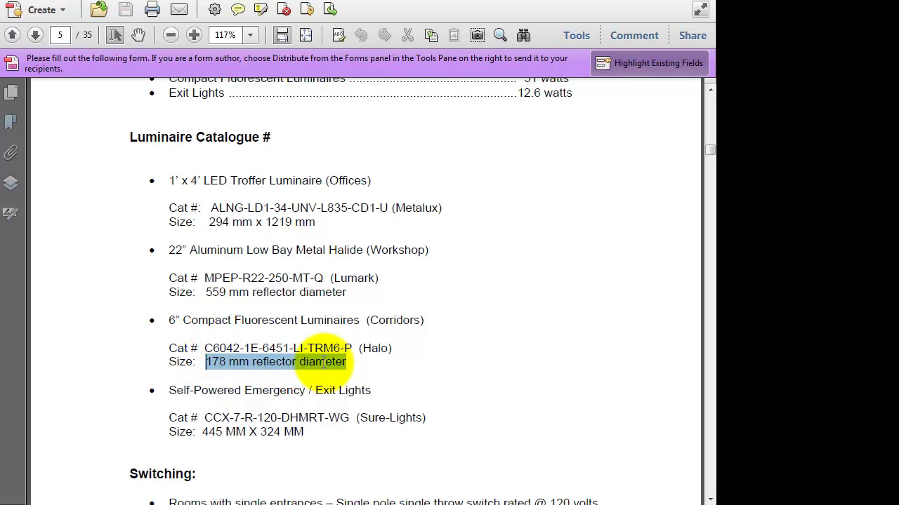
key("alt+Tab")
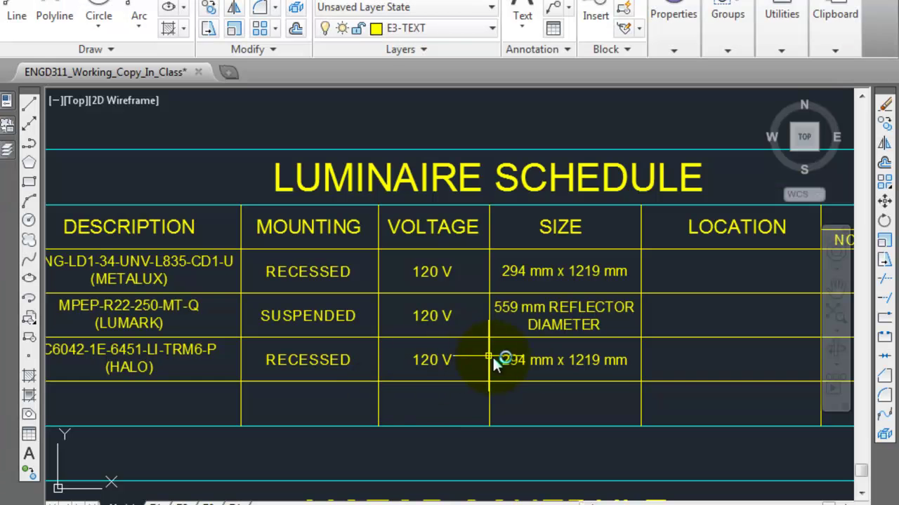
left_click(521, 359)
double_click(522, 359)
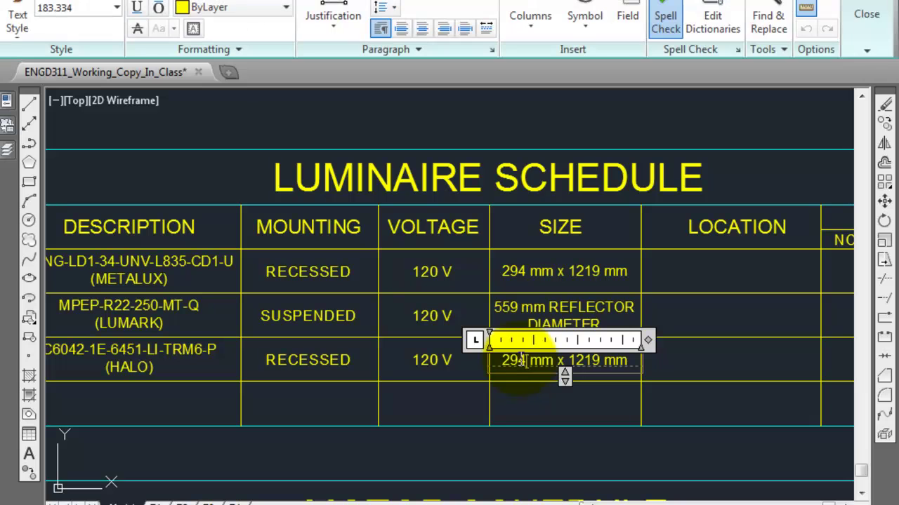
key("ctrl+a")
key("ctrl+v")
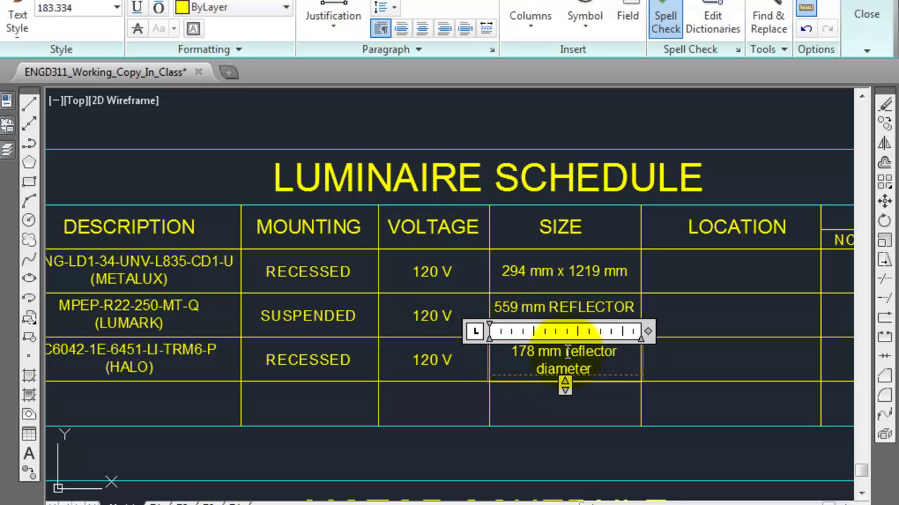
left_click_drag(565, 351, 629, 387)
type("REFL")
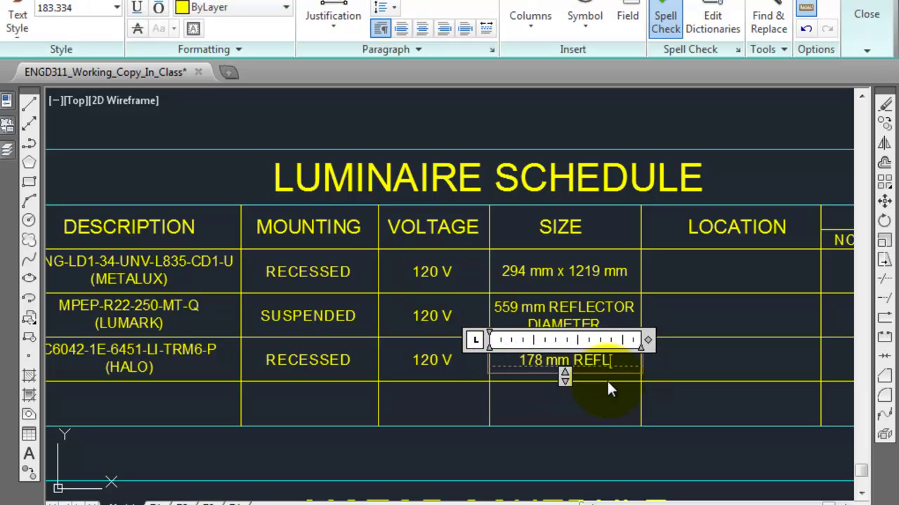
type("ECTOR DIAMETER")
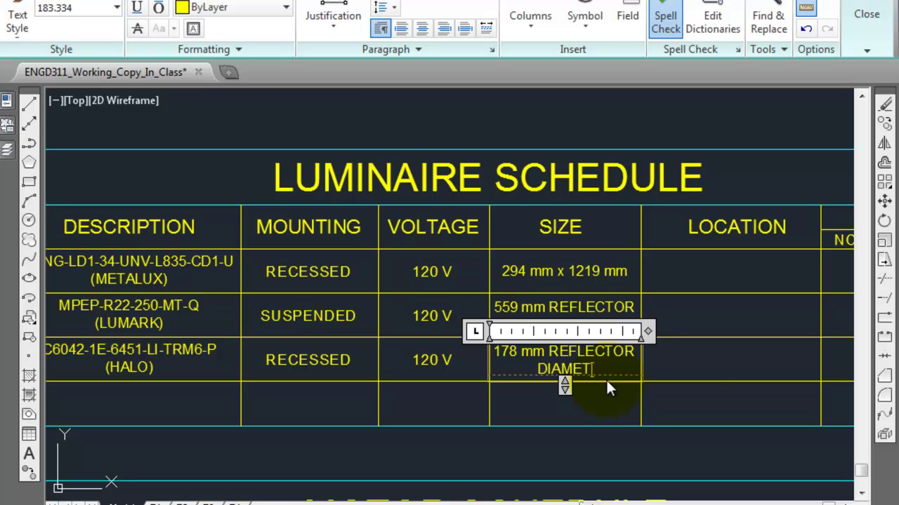
left_click(700, 385)
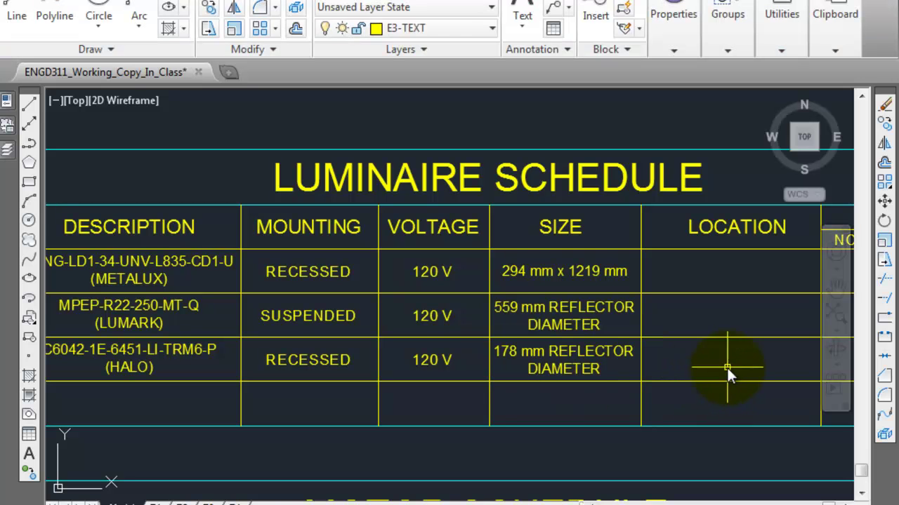
middle_click_drag(726, 369, 535, 379)
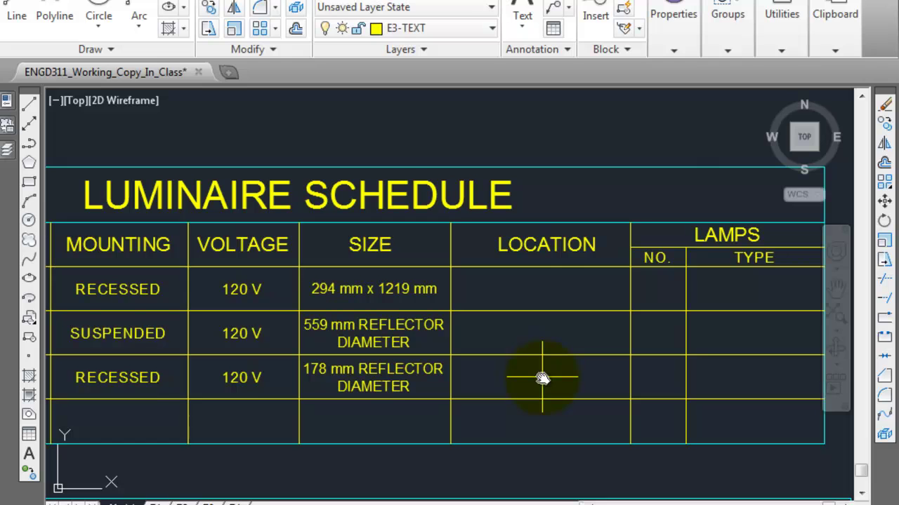
key("alt+Tab")
key("alt+Tab")
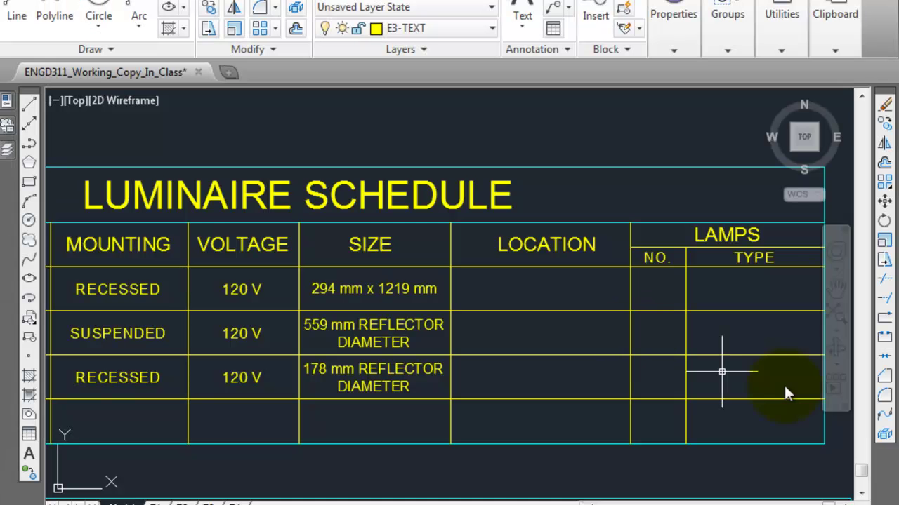
key("alt+Tab")
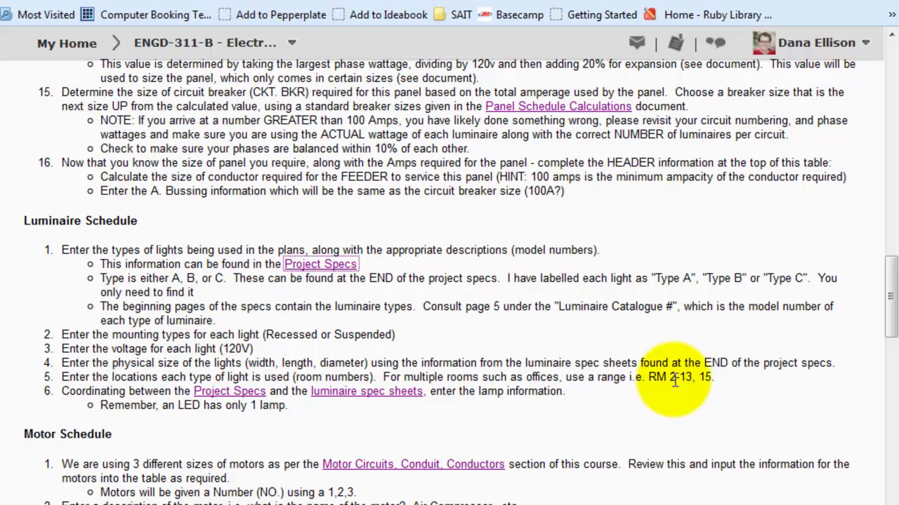
key("alt+Tab")
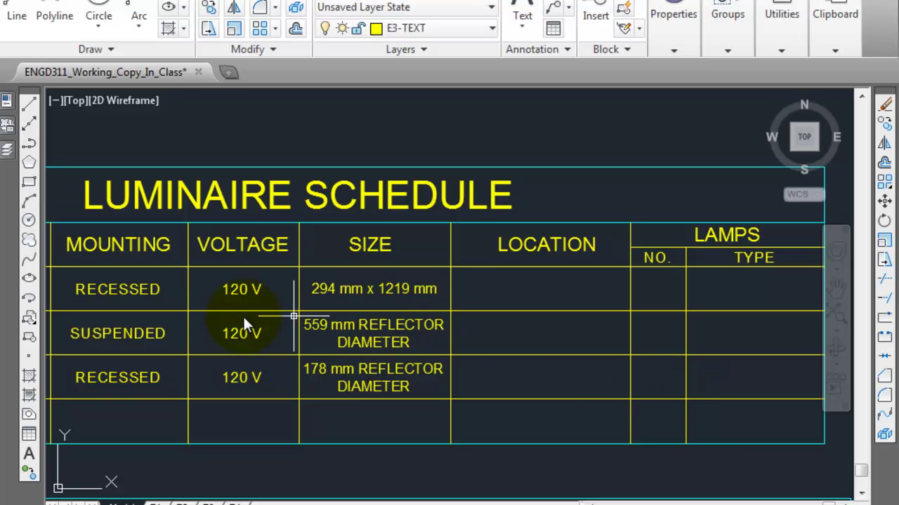
Step: Create a Middle Center text box in the METALUX LOCATION cell and begin typing 'RM 2 -'
mouse_move(246, 325)
middle_mouse_down()
mouse_move(428, 339)
mouse_move(460, 332)
middle_mouse_up()
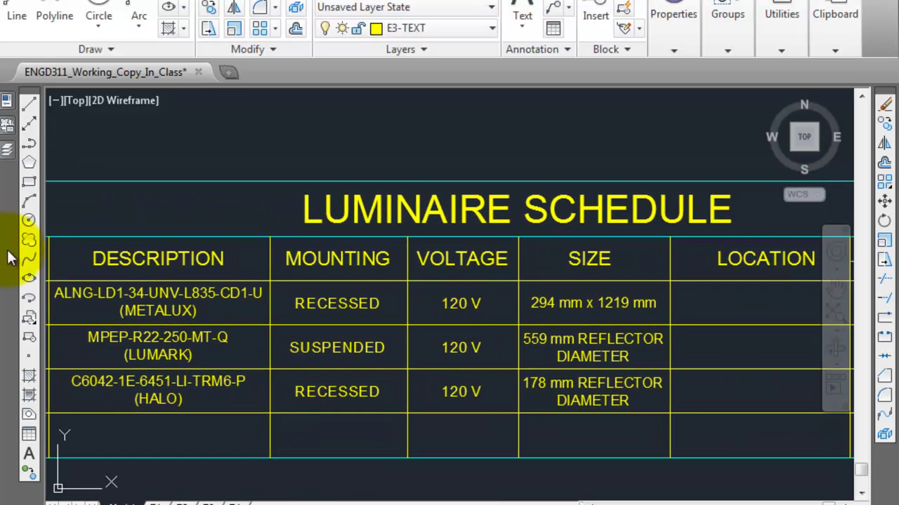
scroll(187, 296, "down", 2)
scroll(518, 308, "up", 2)
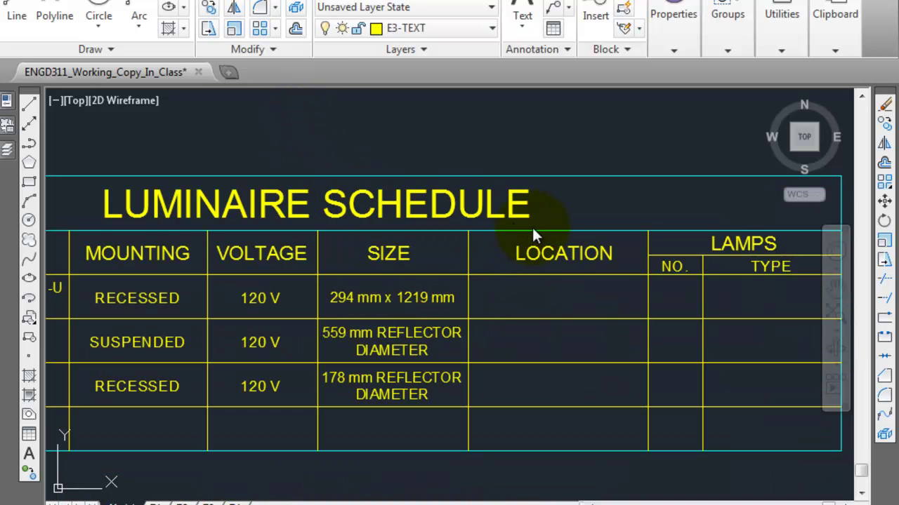
left_click(468, 274)
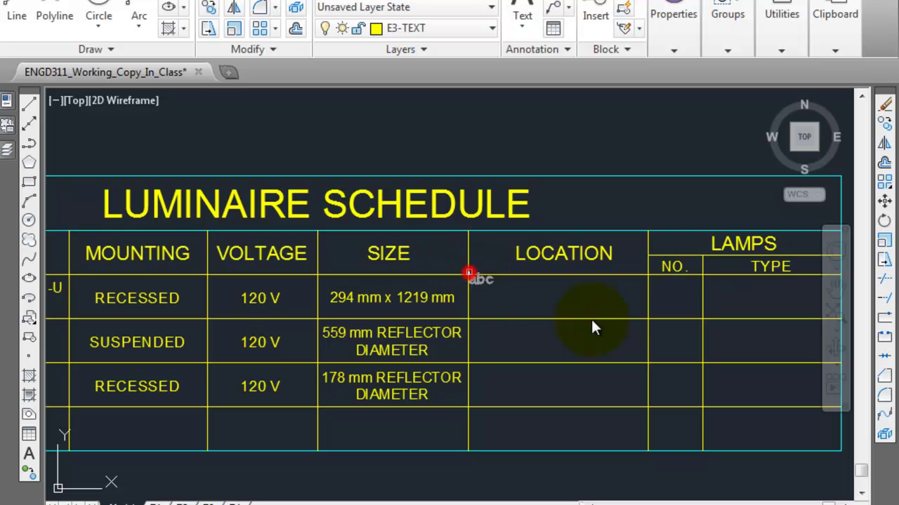
left_click(648, 320)
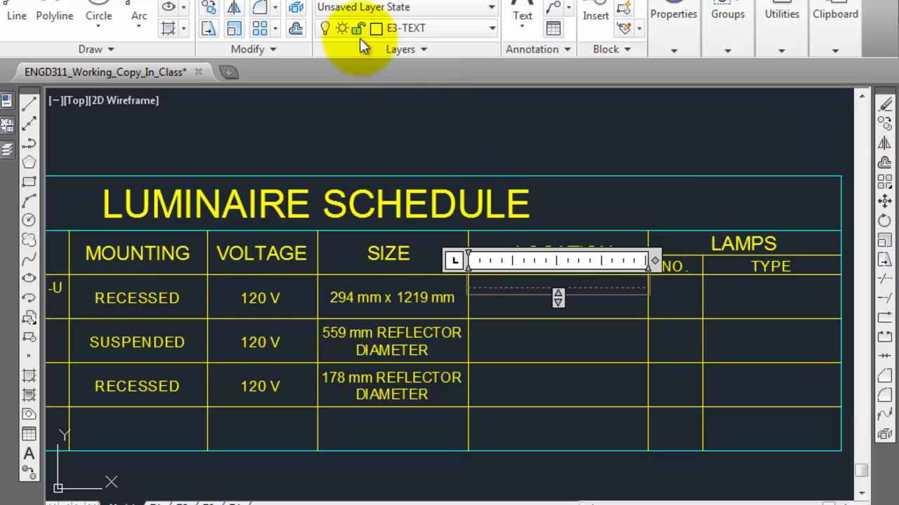
left_click(342, 6)
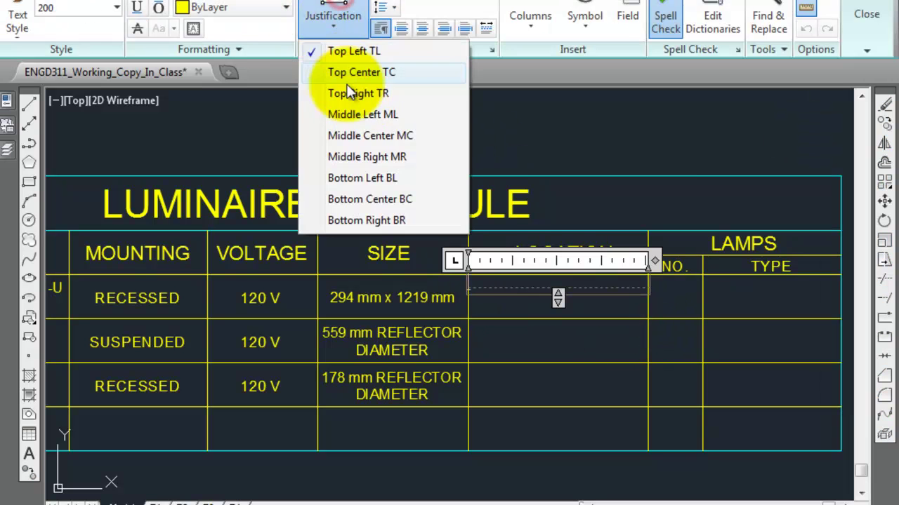
left_click(369, 129)
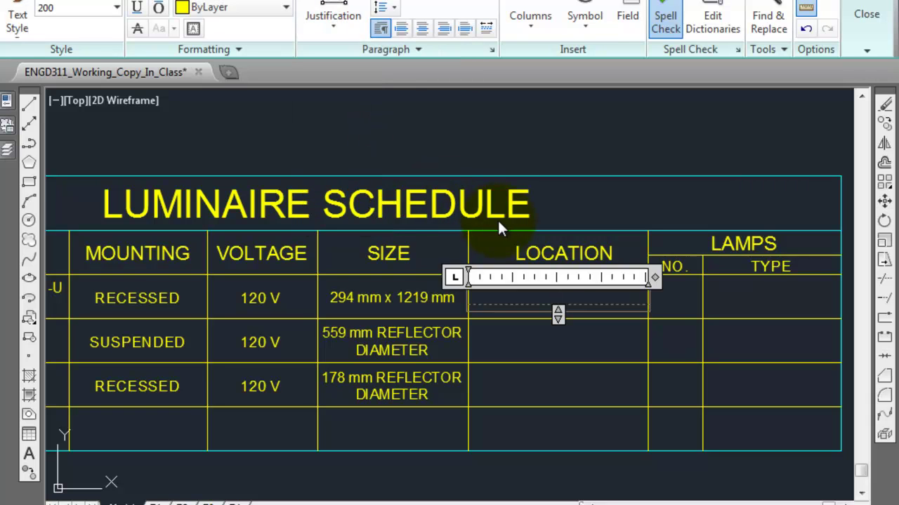
type("RM 2 -")
scroll(497, 218, "down", 5)
scroll(490, 226, "down", 3)
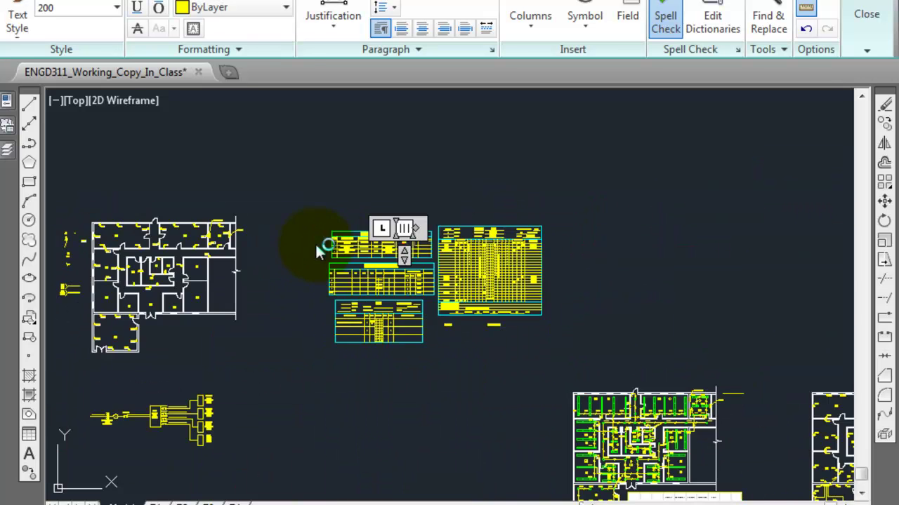
middle_click_drag(321, 246, 435, 246)
scroll(328, 260, "up", 6)
scroll(264, 268, "up", 2)
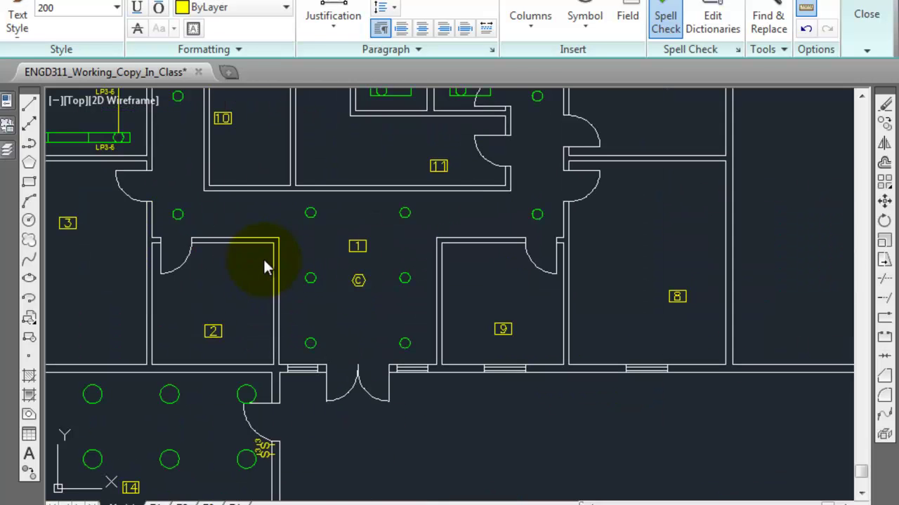
scroll(246, 337, "down", 2)
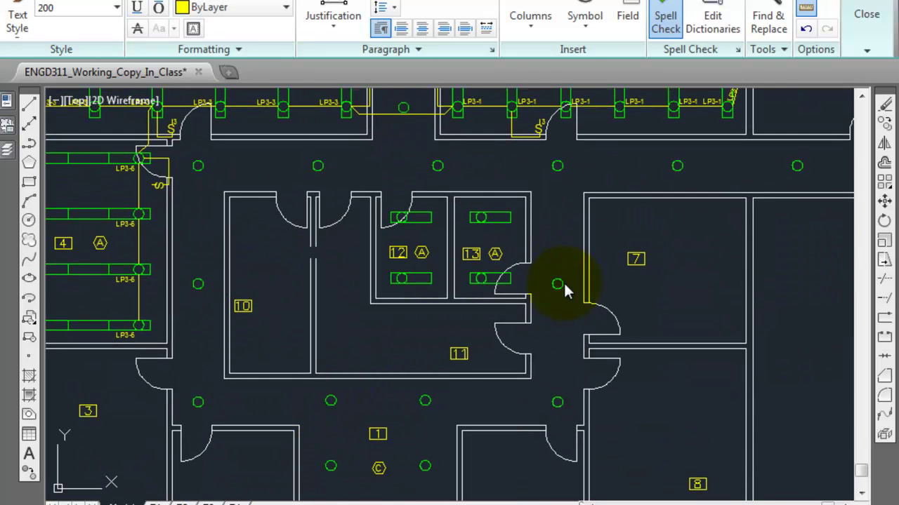
scroll(554, 288, "down", 2)
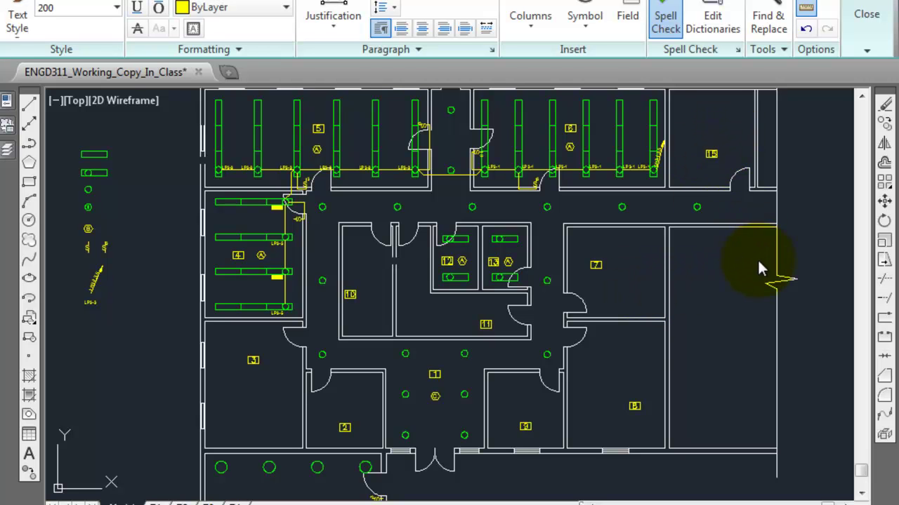
middle_click_drag(764, 306, 485, 266)
scroll(480, 264, "down", 4)
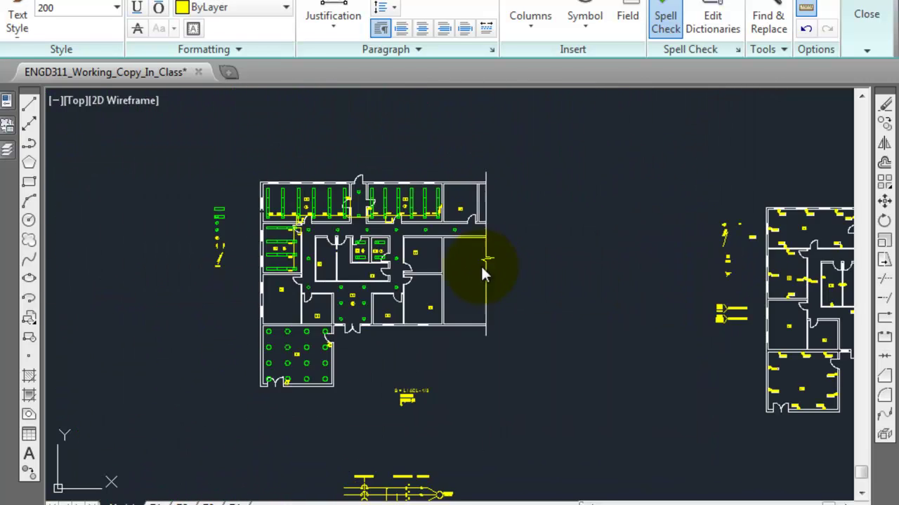
middle_click_drag(642, 345, 227, 297)
middle_click_drag(627, 272, 317, 257)
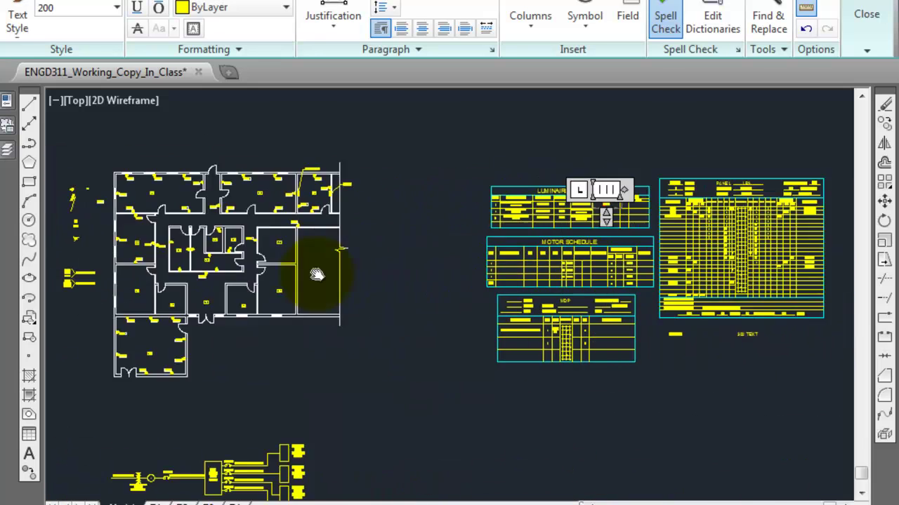
middle_click_drag(654, 252, 509, 253)
scroll(509, 253, "up", 6)
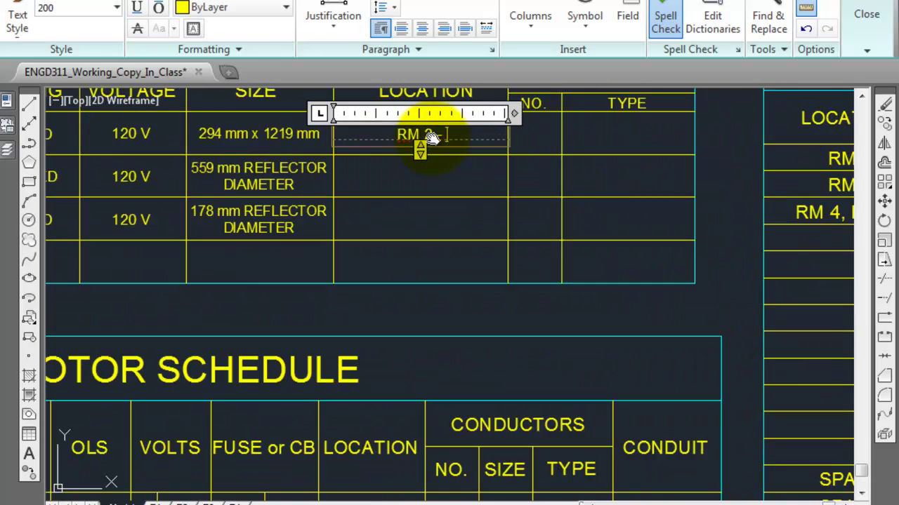
Step: Finish Type A's location text as 'RM 2 - 13, 15' and commit it
scroll(459, 239, "up", 2)
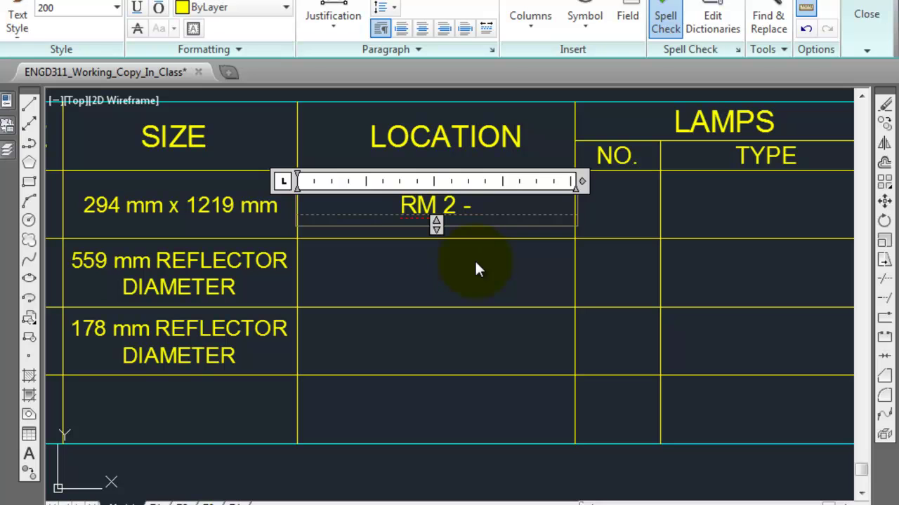
type("13, 15")
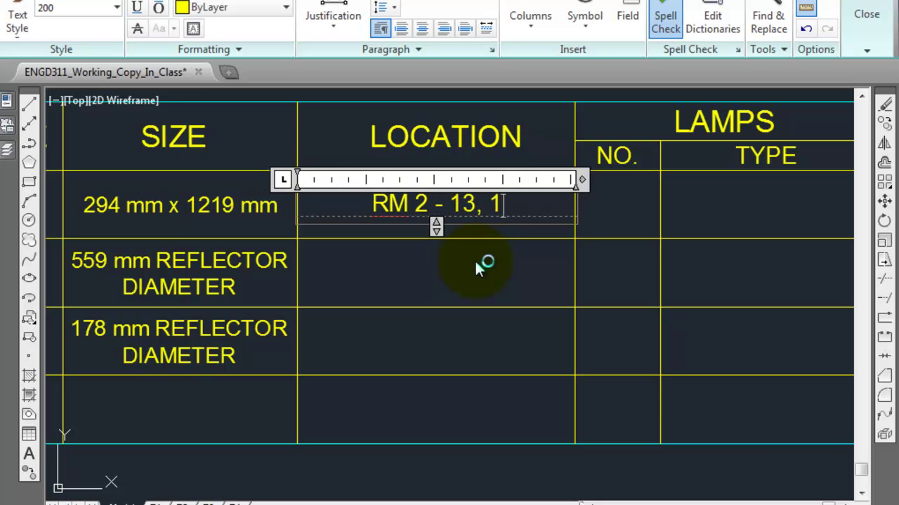
left_click(477, 259)
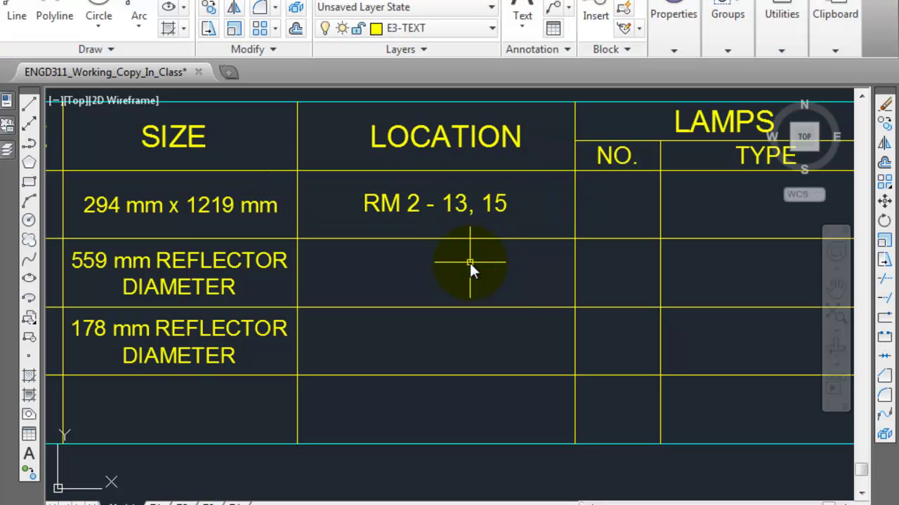
scroll(470, 261, "down", 2)
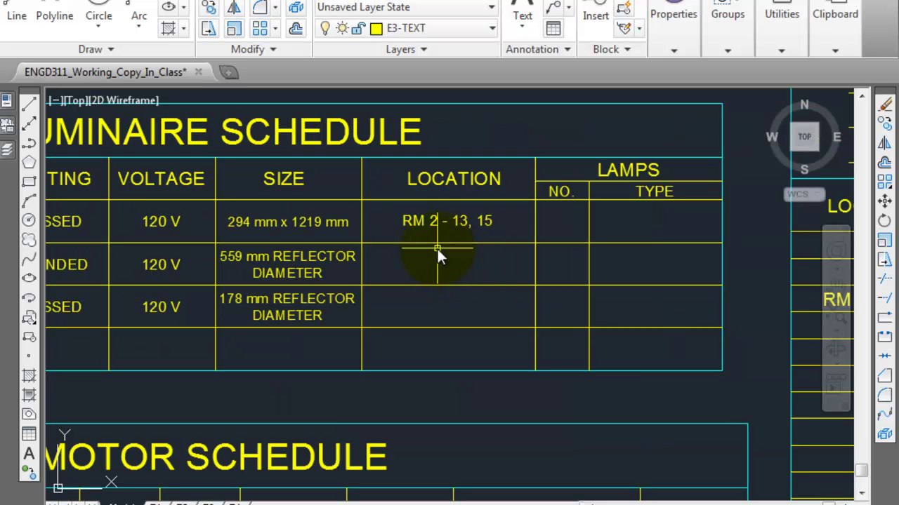
Step: Copy the 'RM 2 - 13, 15' location text into the second and third rows
left_click(411, 221)
left_click(208, 7)
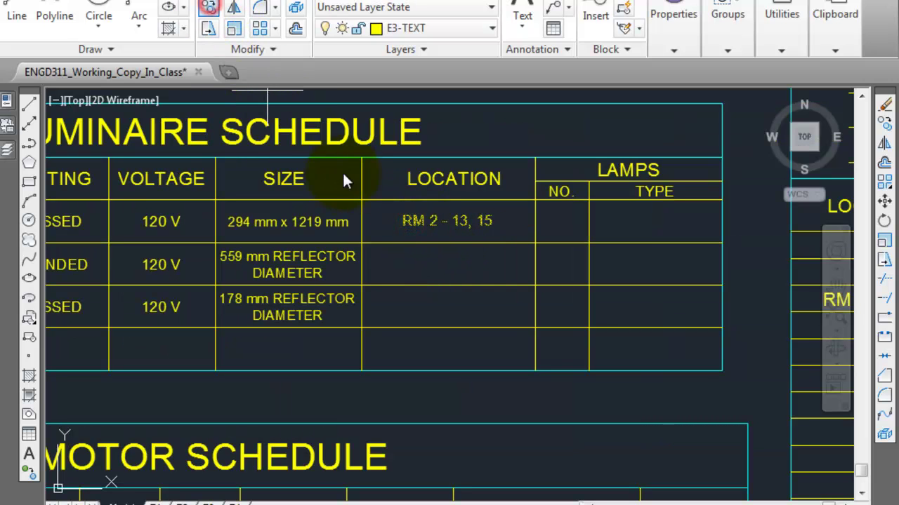
left_click(360, 197)
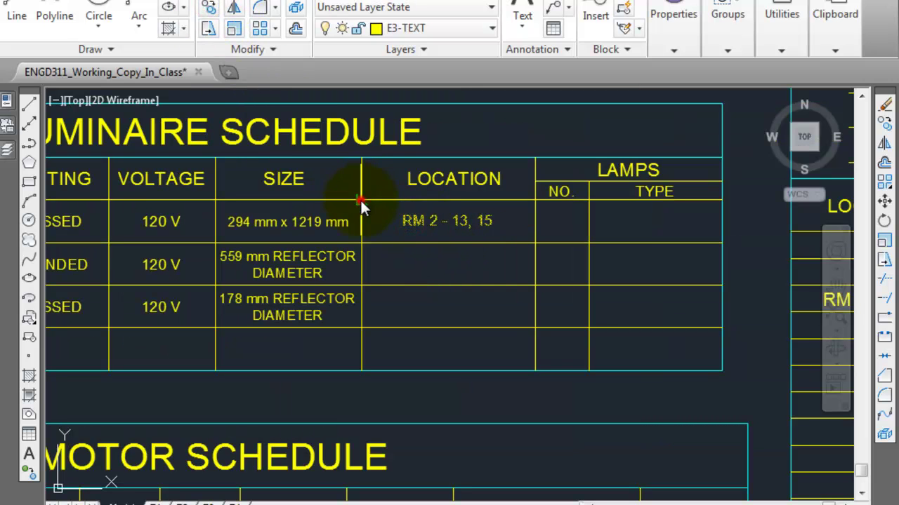
left_click(365, 242)
left_click(363, 281)
key("Escape")
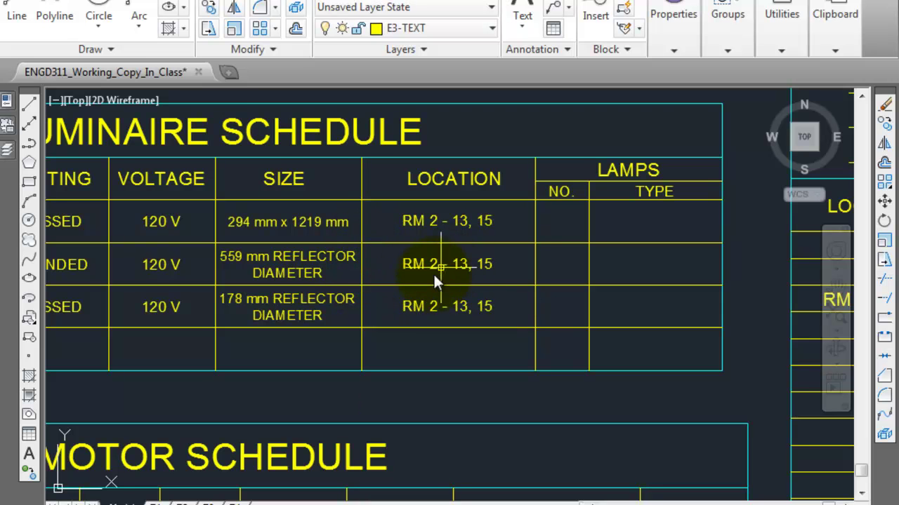
middle_click_drag(434, 277, 552, 297)
mouse_move(693, 307)
middle_mouse_down()
mouse_move(556, 298)
mouse_move(548, 290)
middle_mouse_up()
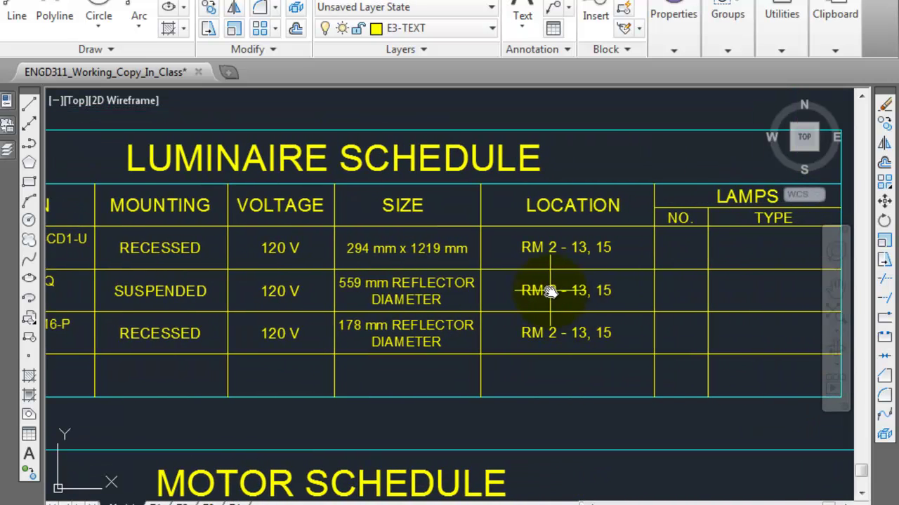
Step: Change the second row's location text to 'RM 14'
double_click(549, 290)
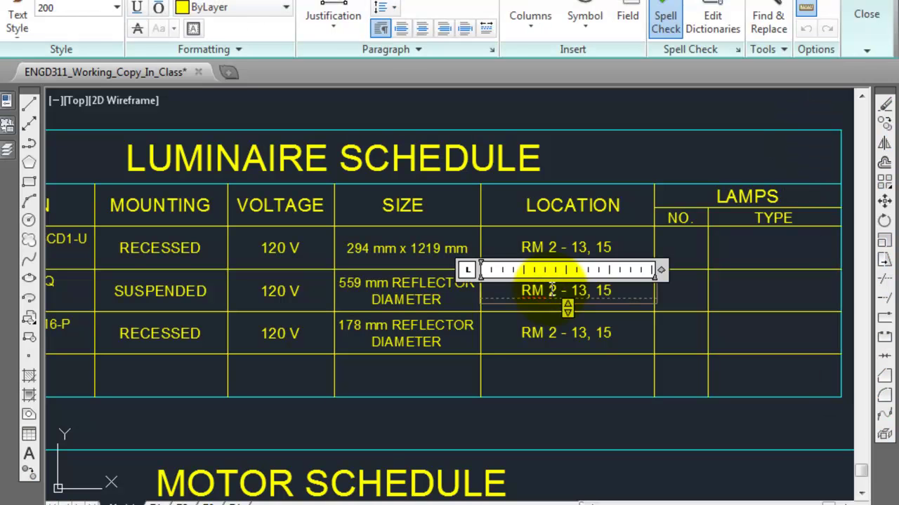
key("ctrl+a")
key("BackSpace")
type("RM 1")
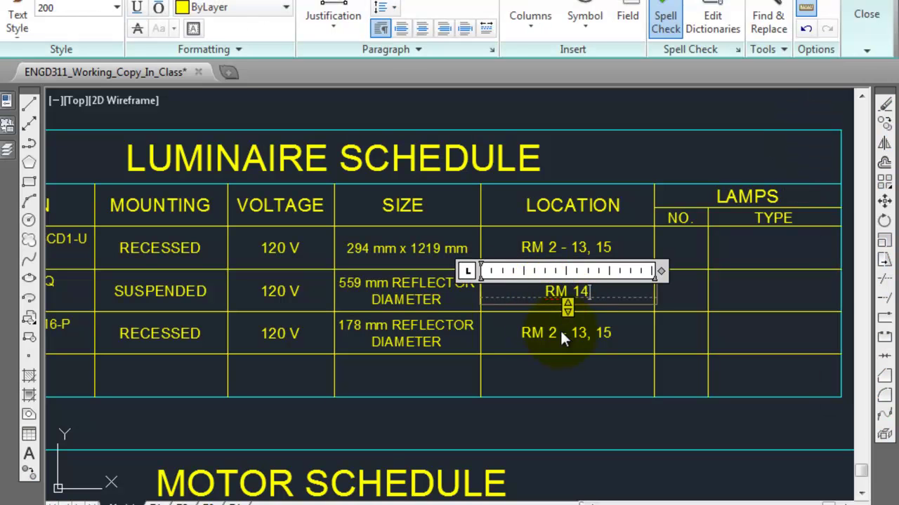
left_click(560, 329)
Step: Change the third row's location text to 'RM 1 (FOYER)'
double_click(550, 333)
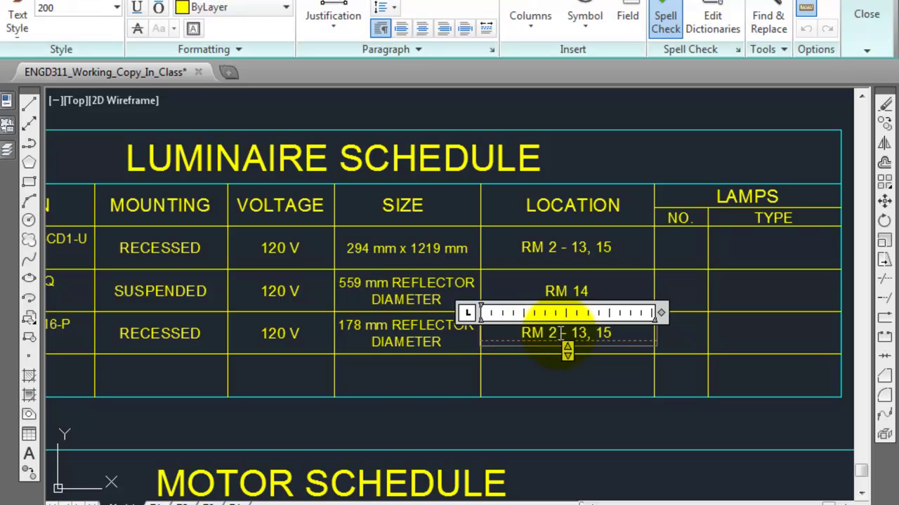
key("Delete")
key("Delete")
key("Delete")
key("Delete")
key("Delete")
key("Delete")
key("Delete")
key("Delete")
key("Delete")
key("Delete")
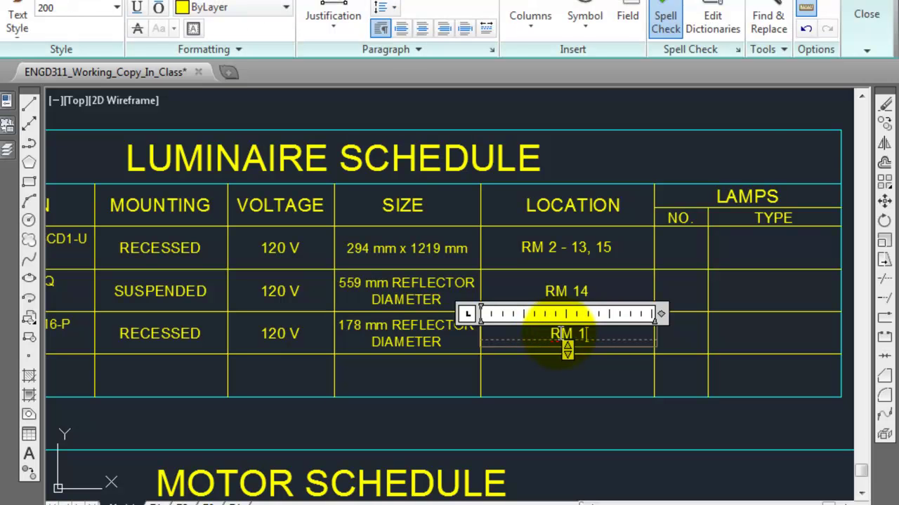
type("1")
left_click(629, 386)
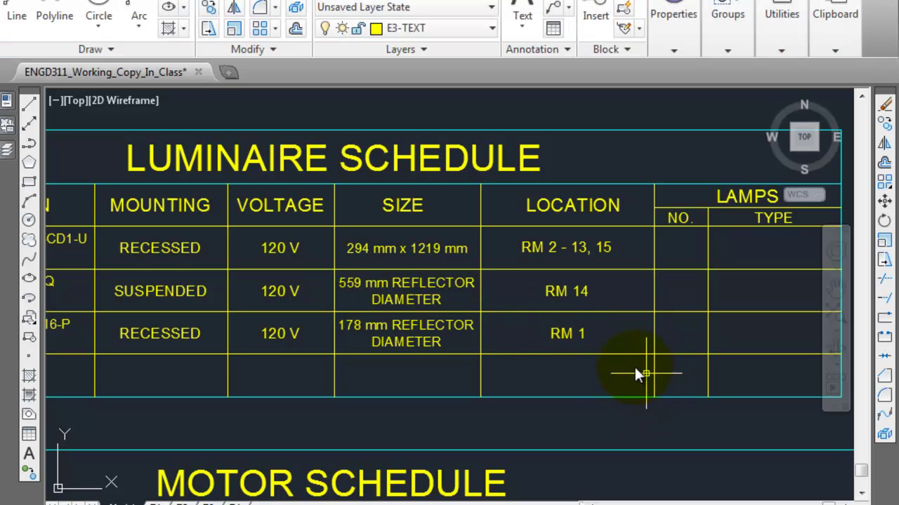
left_click(558, 331)
double_click(575, 334)
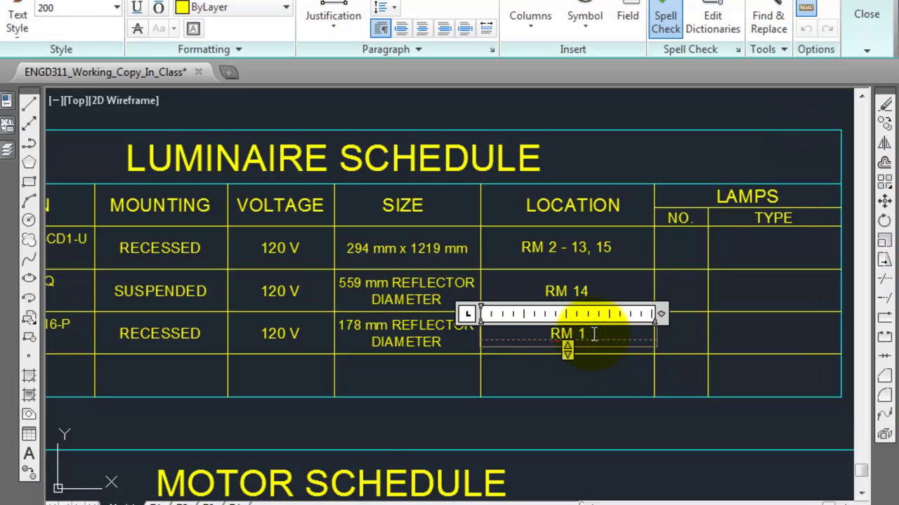
type("(FOYER)")
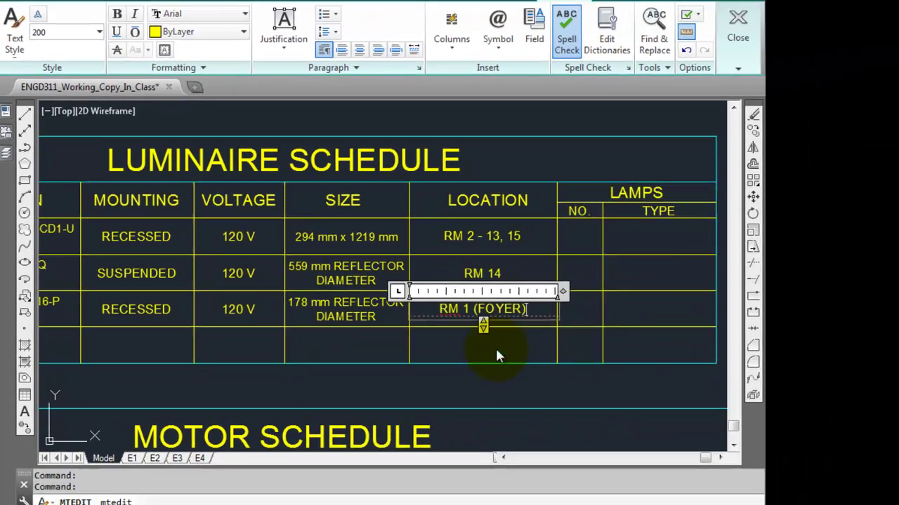
left_click(586, 383)
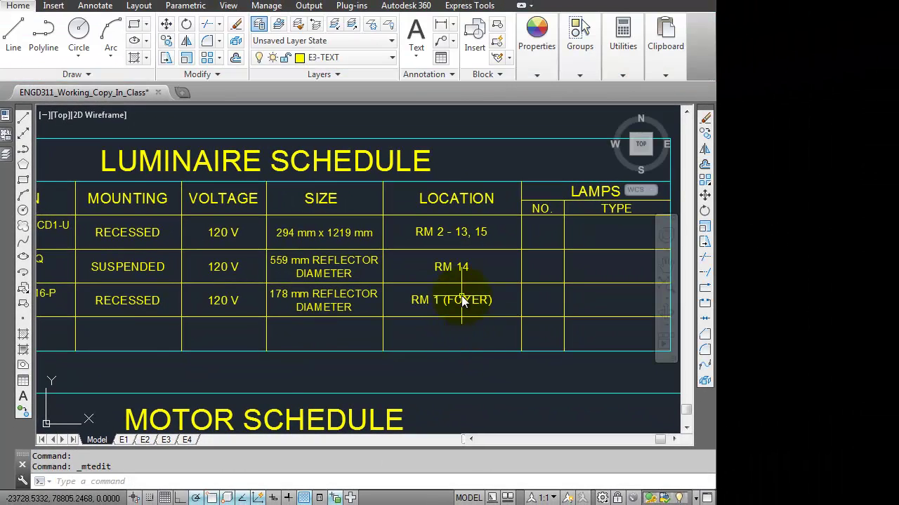
middle_click_drag(549, 295, 427, 298)
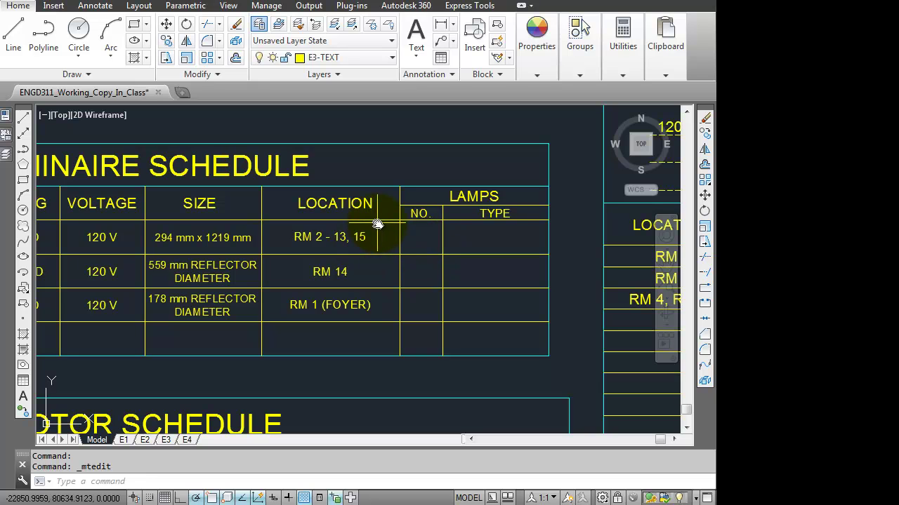
Step: Enter a Middle Center lamp count of 1 in the first LAMPS NO. cell with MTEXT
type("XT")
key("Return")
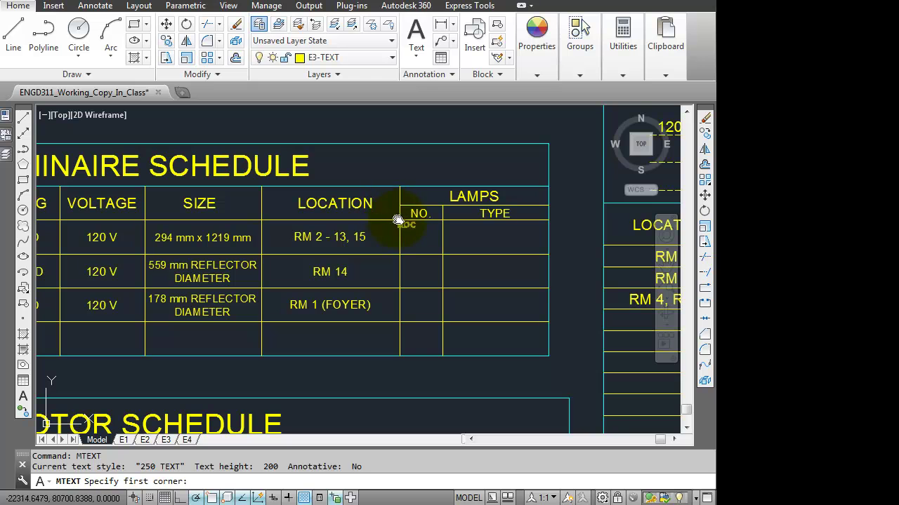
left_click(401, 222)
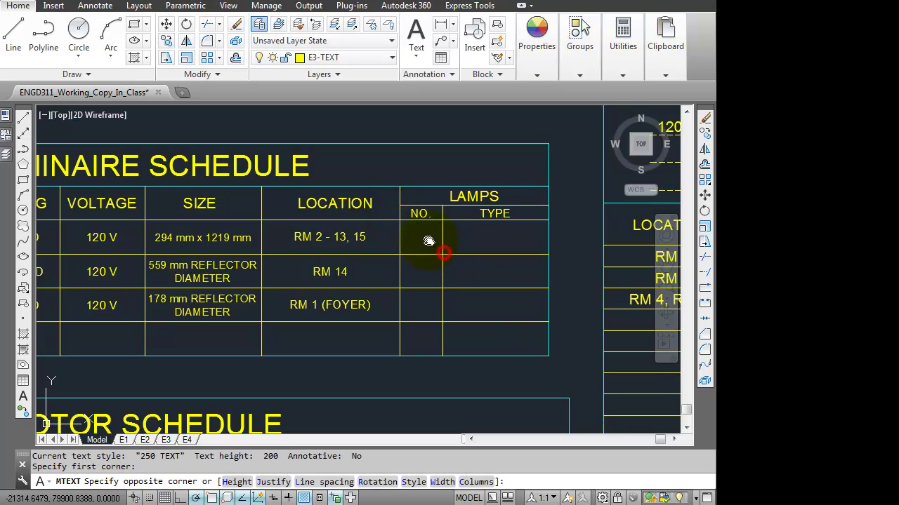
left_click(443, 252)
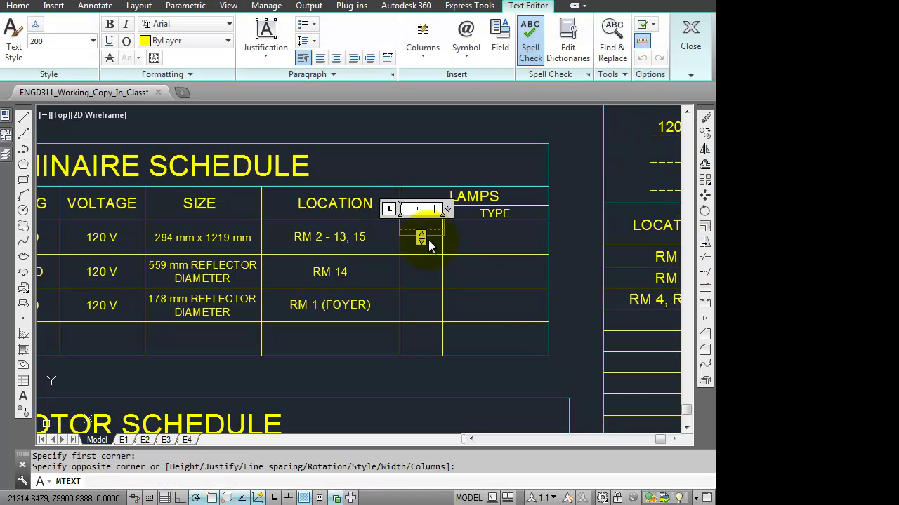
left_click(267, 28)
left_click(285, 139)
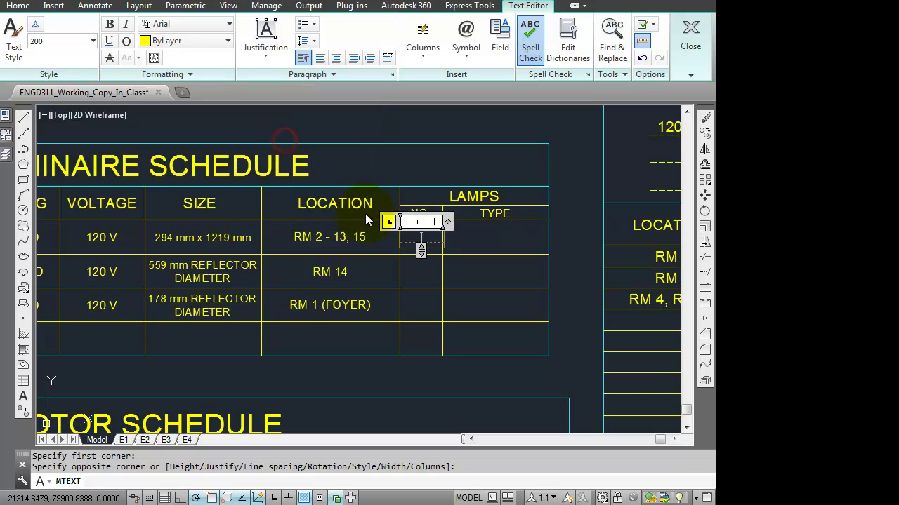
type("1")
left_click(463, 243)
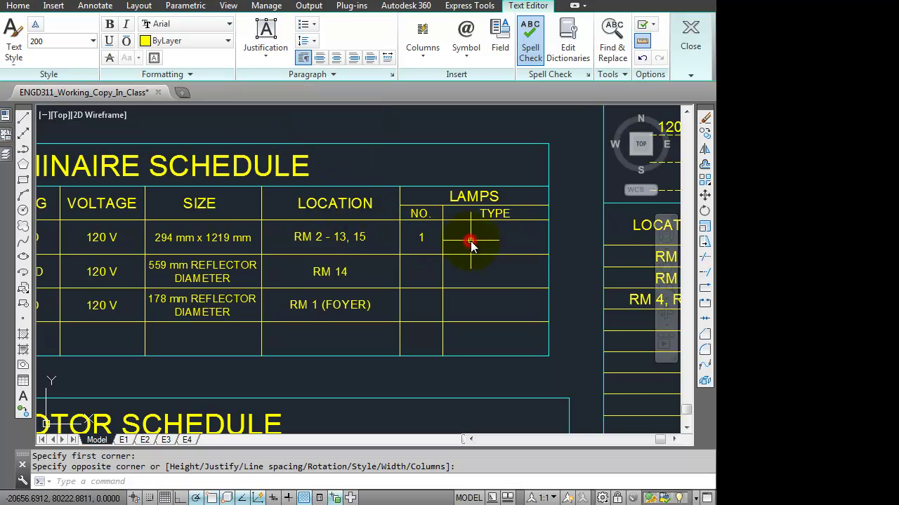
Step: Copy the lamp count 1 into the RM 14 and RM 1 (FOYER) rows
left_click(421, 239)
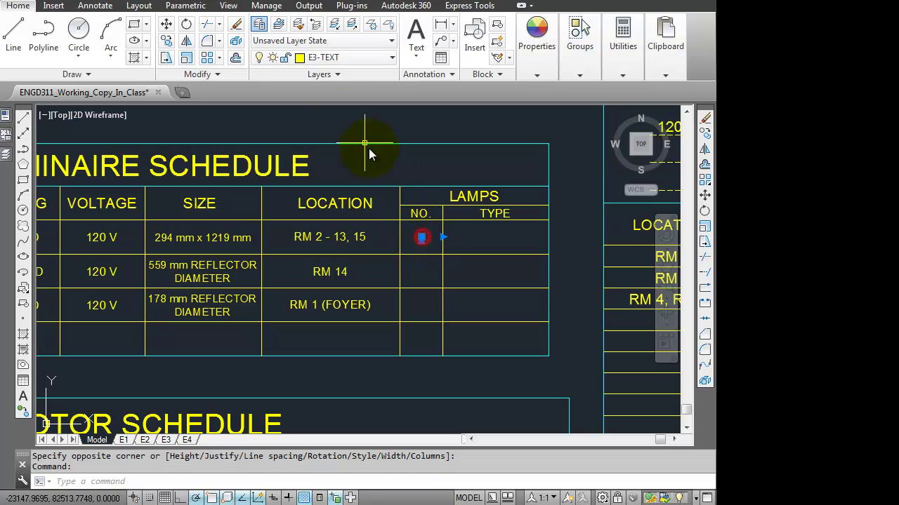
left_click(167, 42)
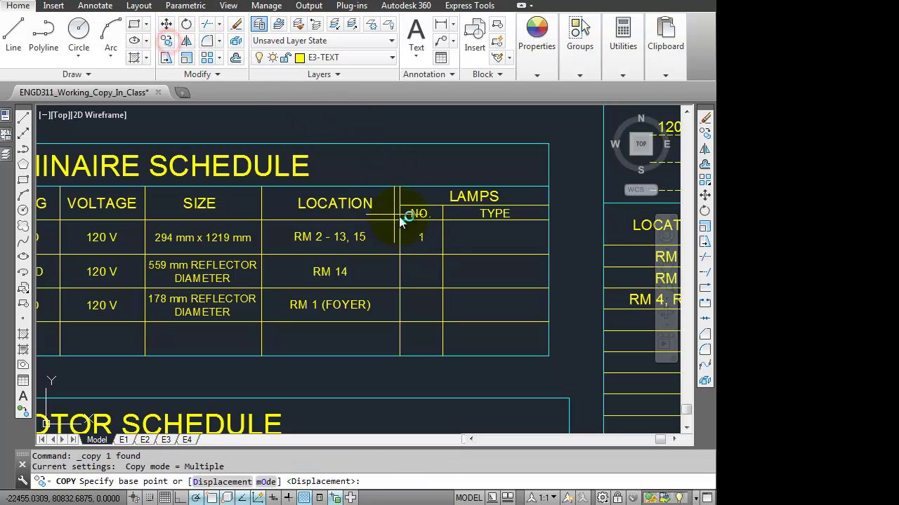
left_click(401, 221)
left_click(401, 258)
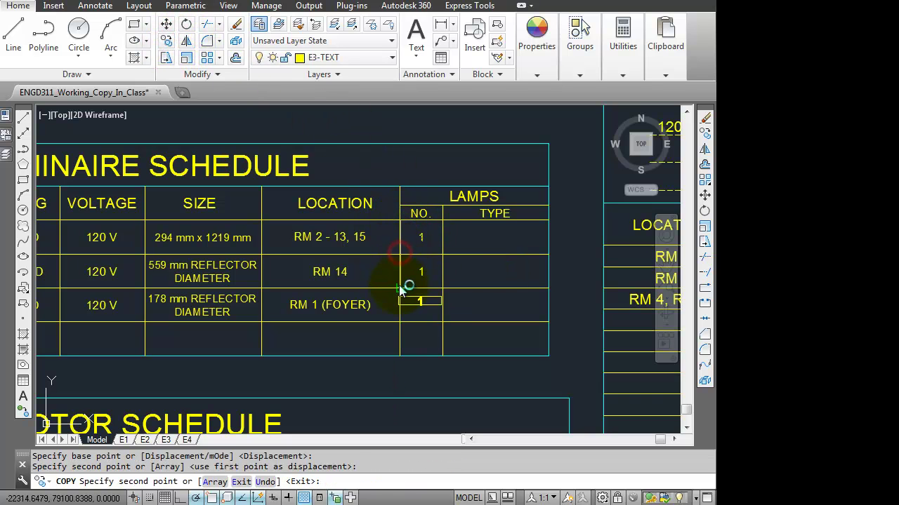
left_click(401, 288)
key("Escape")
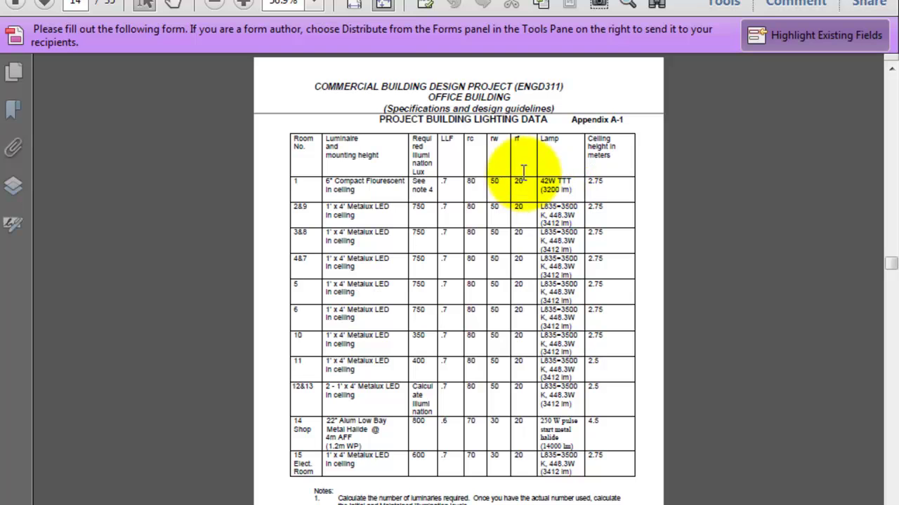
Step: Zoom the Appendix A-1 lighting data to page width and copy room 1's '42W TTT' lamp text
left_click(355, 5)
scroll(200, 274, "down", 1)
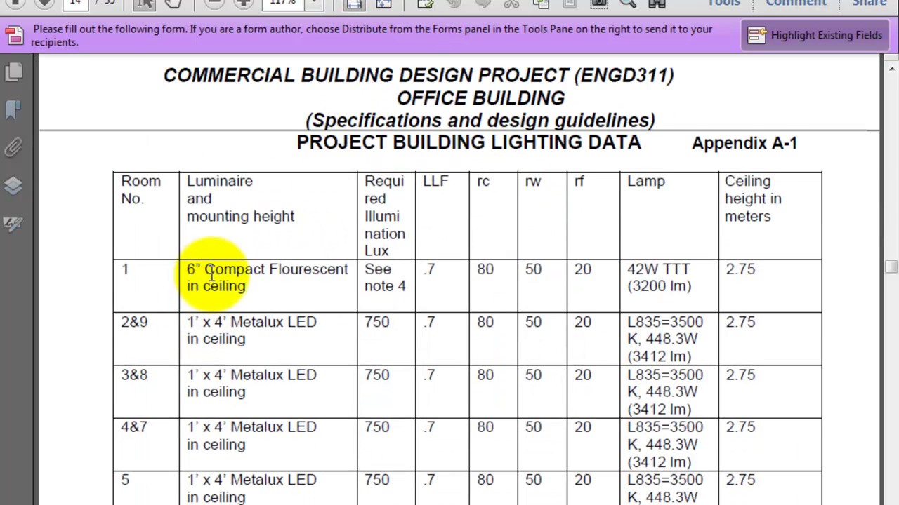
left_click_drag(627, 269, 685, 269)
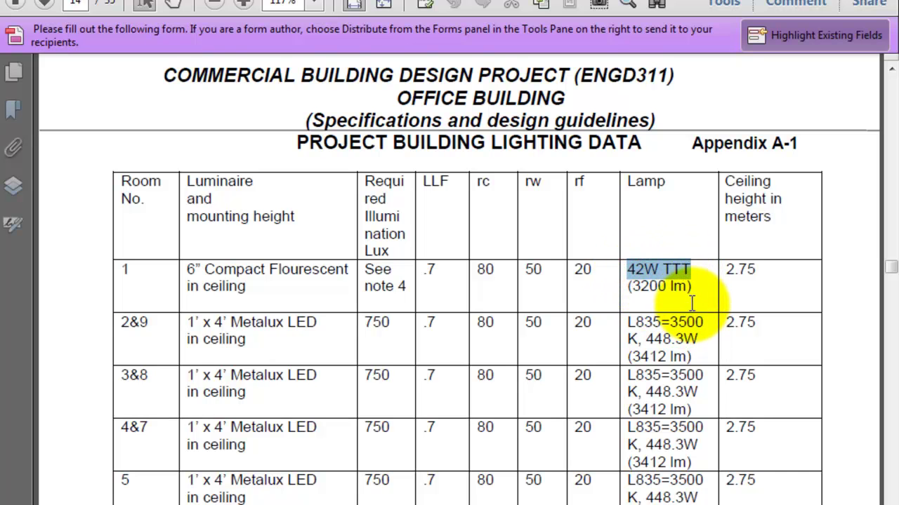
key("alt+Tab")
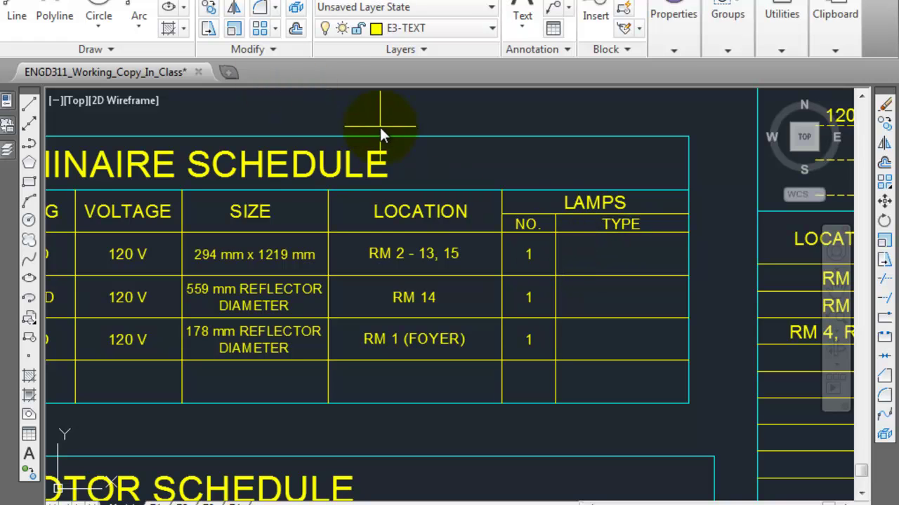
Step: Fill the first LAMPS TYPE cell with a Middle Center 'L835=3500' pasted from the PDF
left_click(552, 238)
left_click(689, 276)
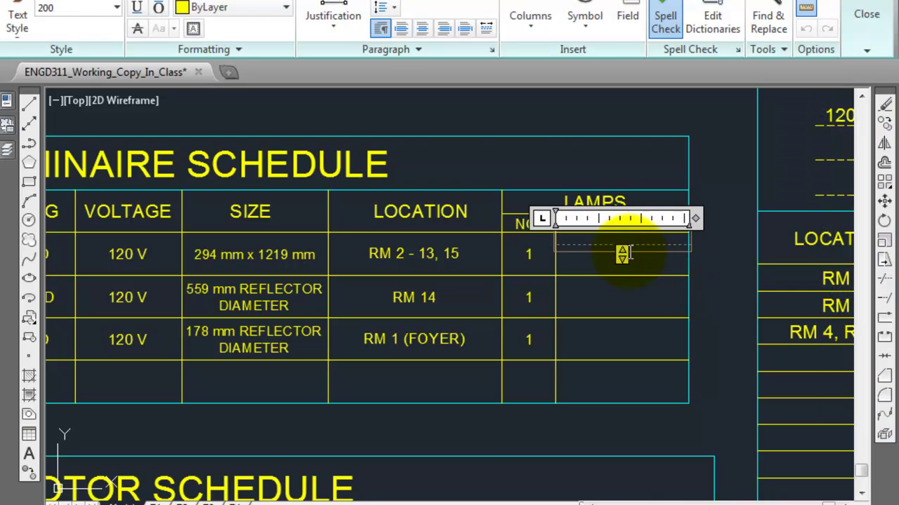
key("alt+Tab")
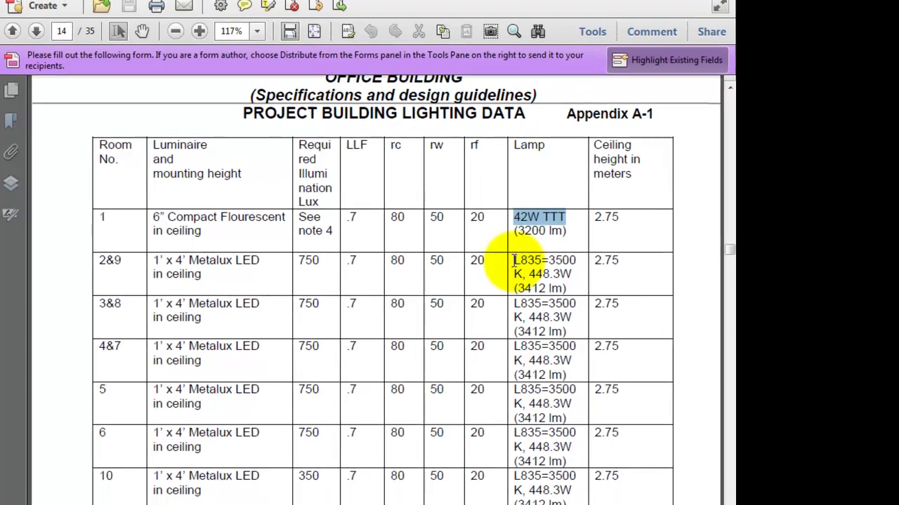
left_click_drag(627, 279, 685, 280)
left_click_drag(551, 260, 569, 259)
key("ctrl+c")
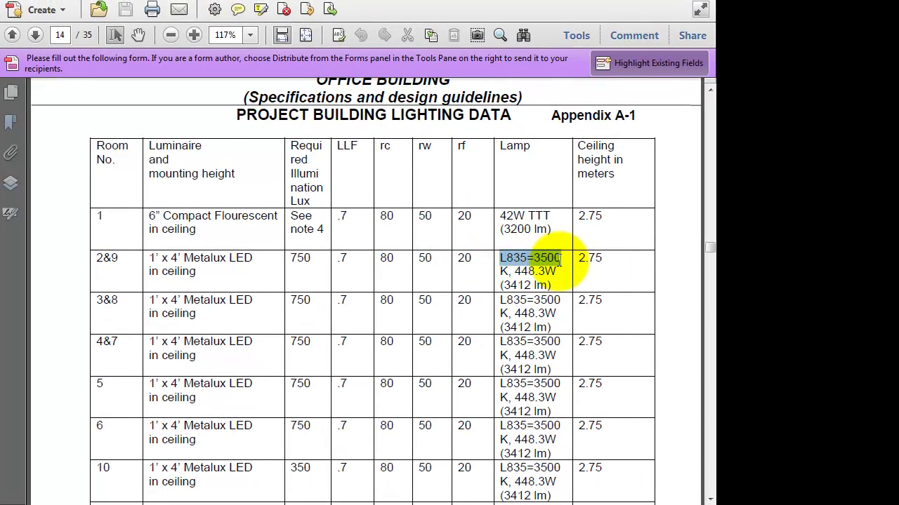
left_click_drag(570, 300, 554, 285)
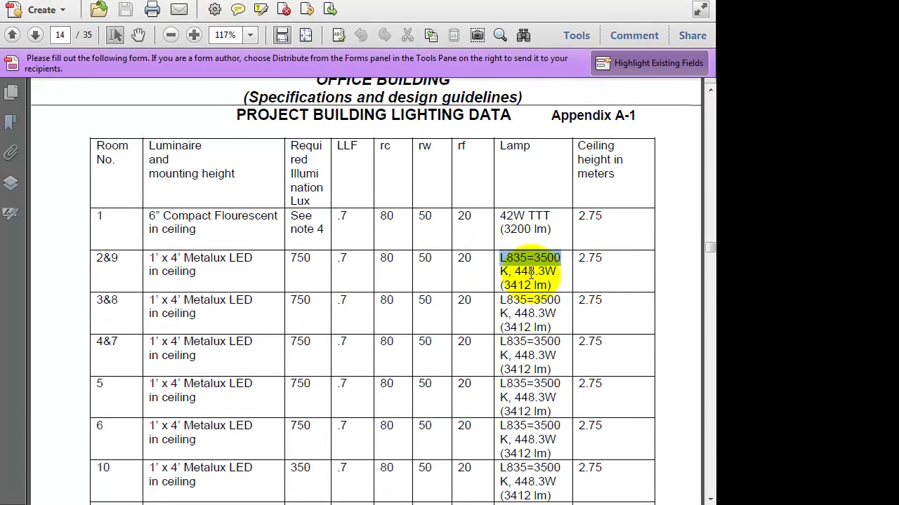
key("alt+Tab")
left_click(264, 39)
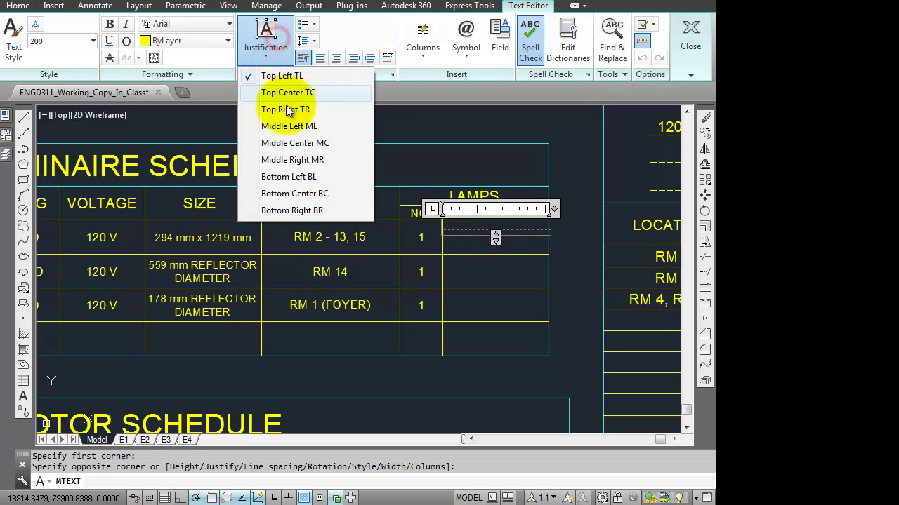
left_click(291, 141)
key("ctrl+v")
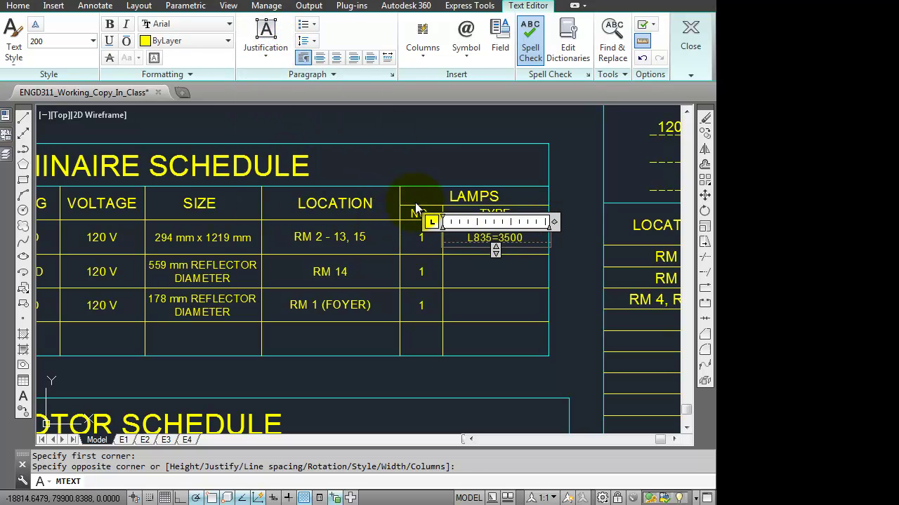
left_click(476, 273)
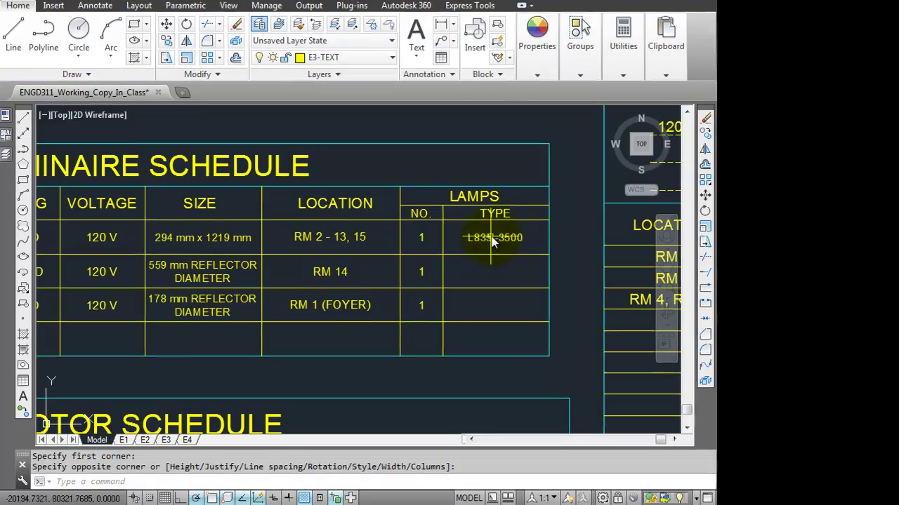
Step: Copy 'L835=3500' into the second and third rows' TYPE cells
scroll(554, 251, "up", 4)
key("alt+Tab")
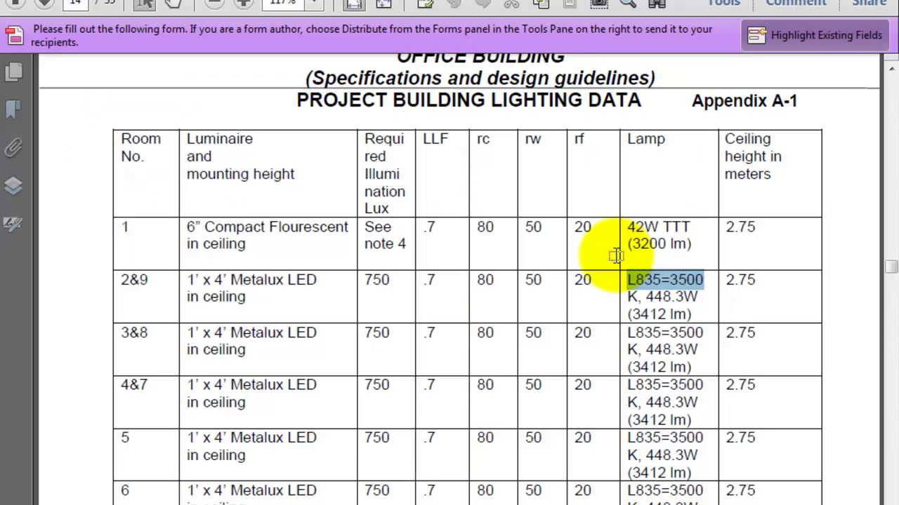
key("alt+Tab")
double_click(598, 255)
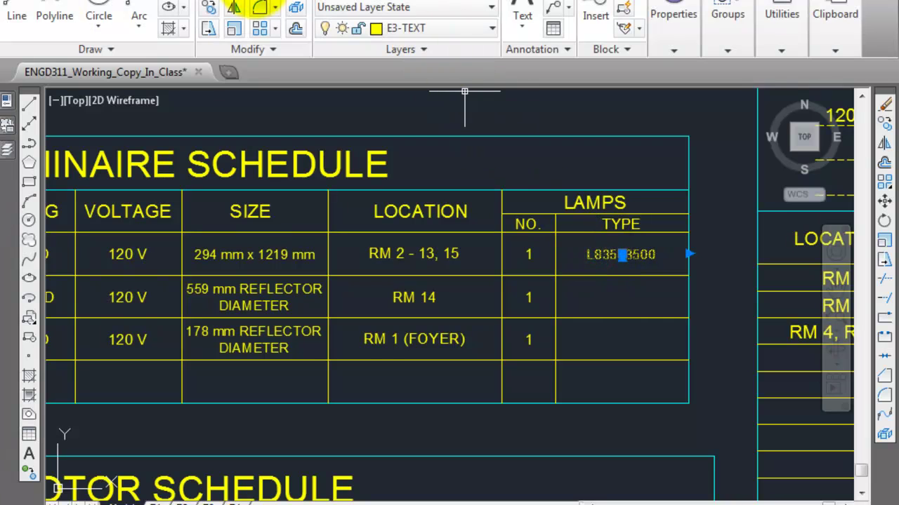
left_click(556, 238)
left_click(555, 274)
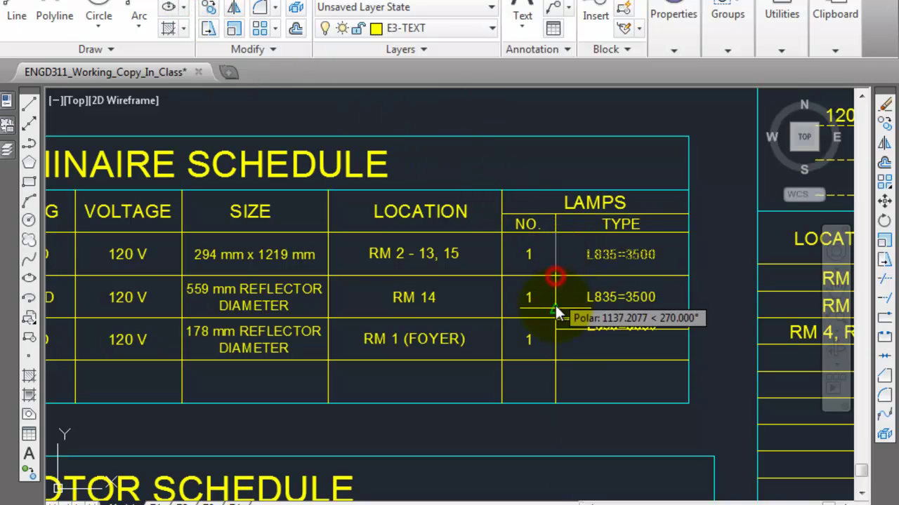
left_click(556, 314)
key("Escape")
double_click(606, 295)
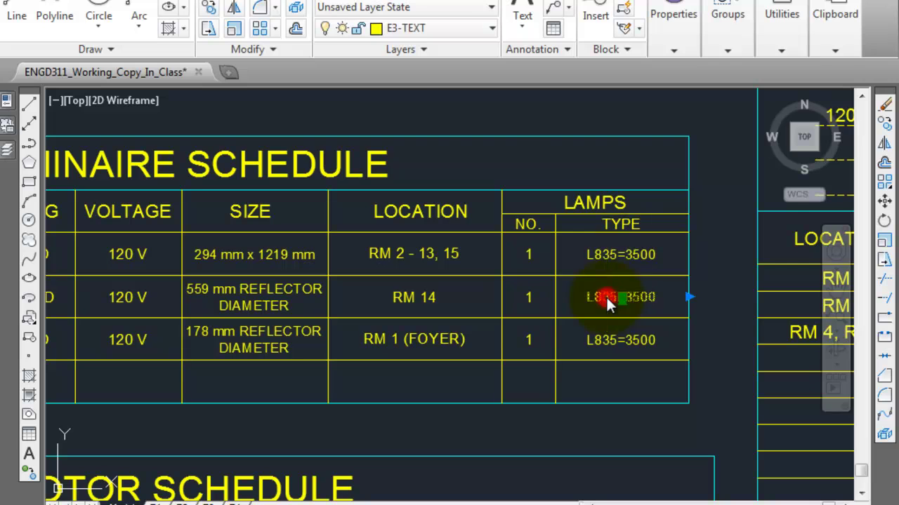
Step: Copy '250 W pulse start metal halide' from the lighting data PDF
key("alt+Tab")
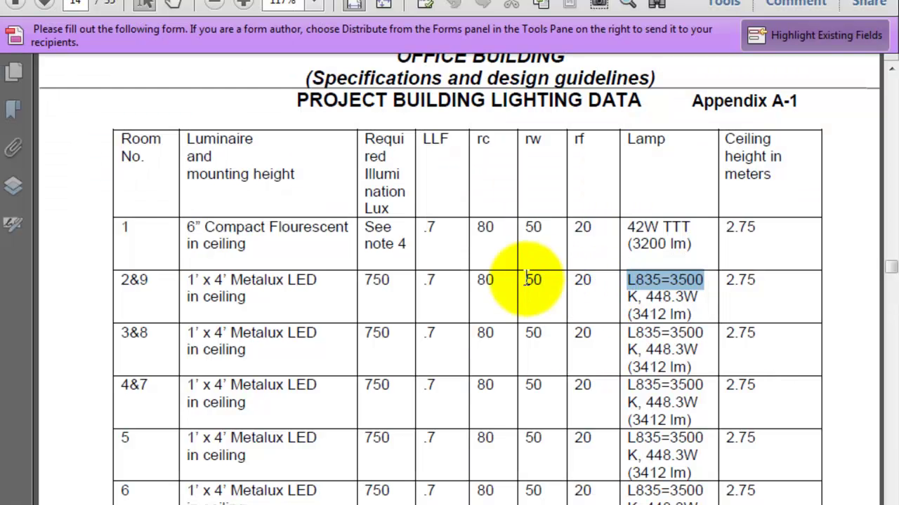
scroll(458, 304, "down", 10)
scroll(458, 306, "down", 1)
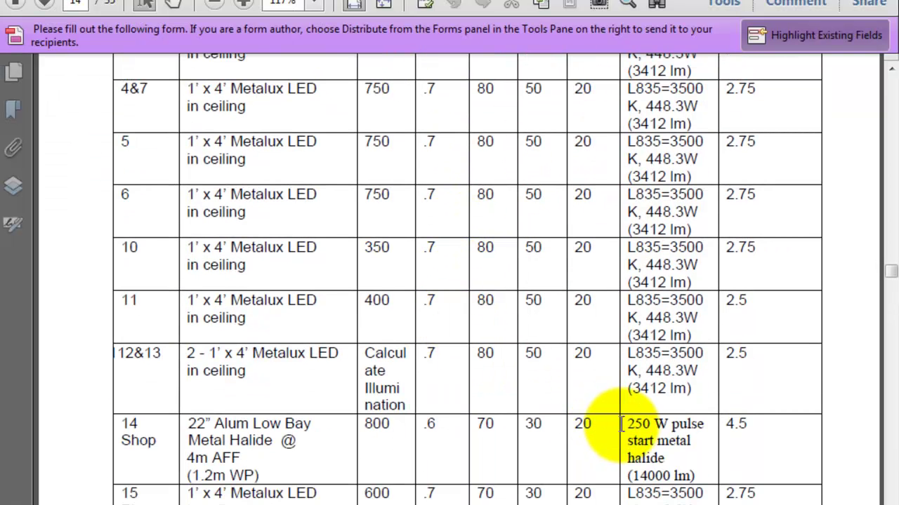
left_click_drag(626, 424, 664, 458)
key("ctrl+c")
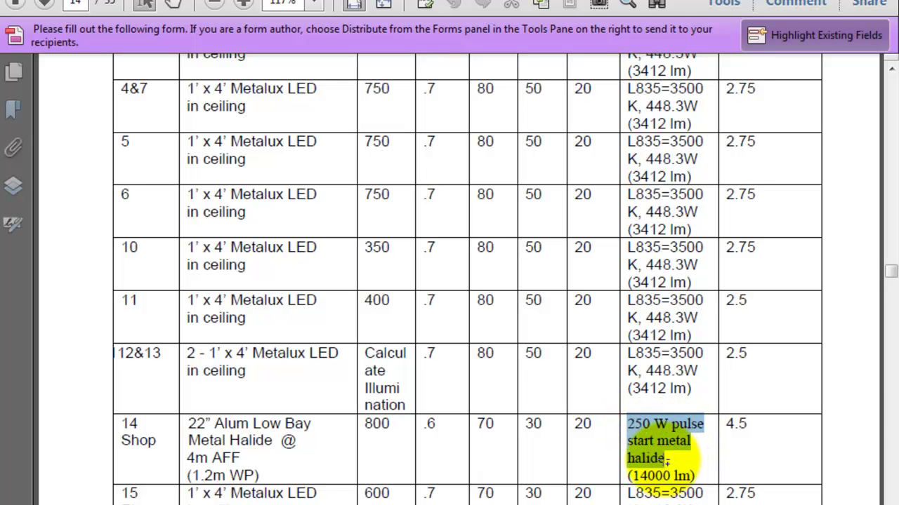
Step: Replace Type B's L835=3500 lamp type with '250W pulse start metal halide' on two lines
key("alt+Tab")
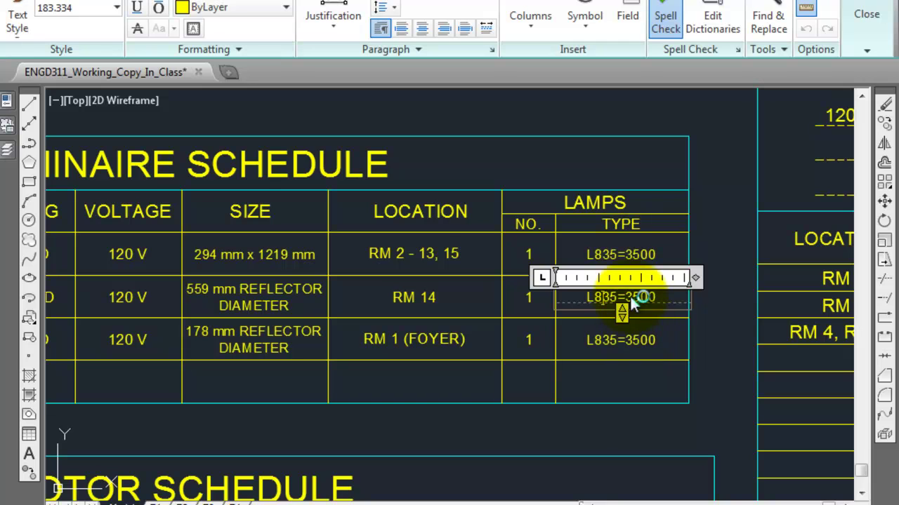
key("ctrl+v")
left_click(608, 281)
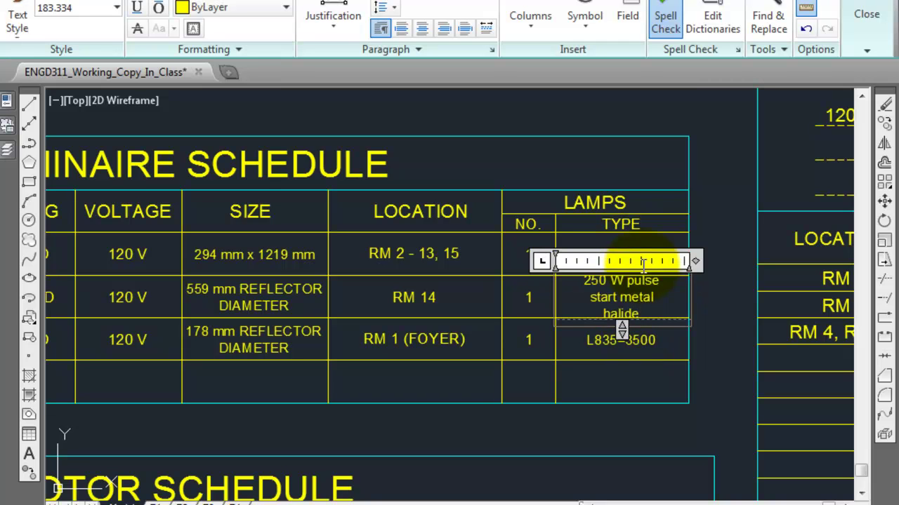
key("BackSpace")
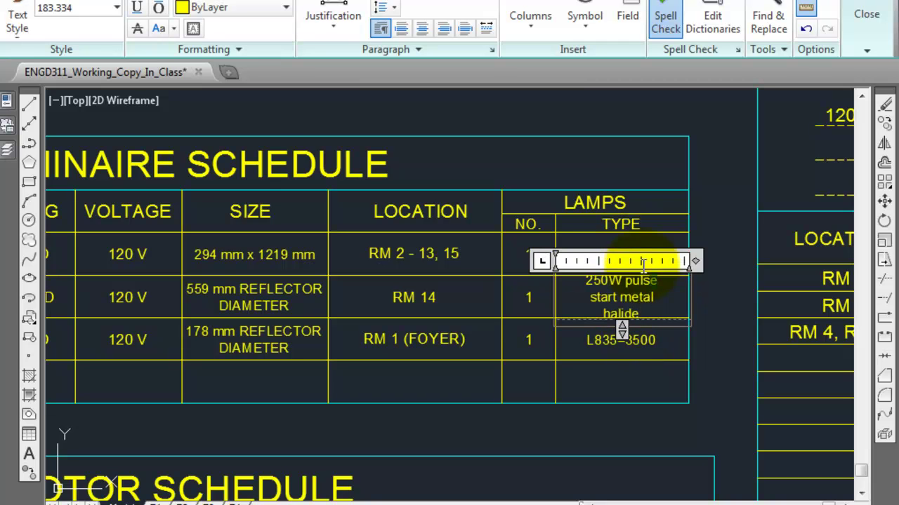
key("Delete")
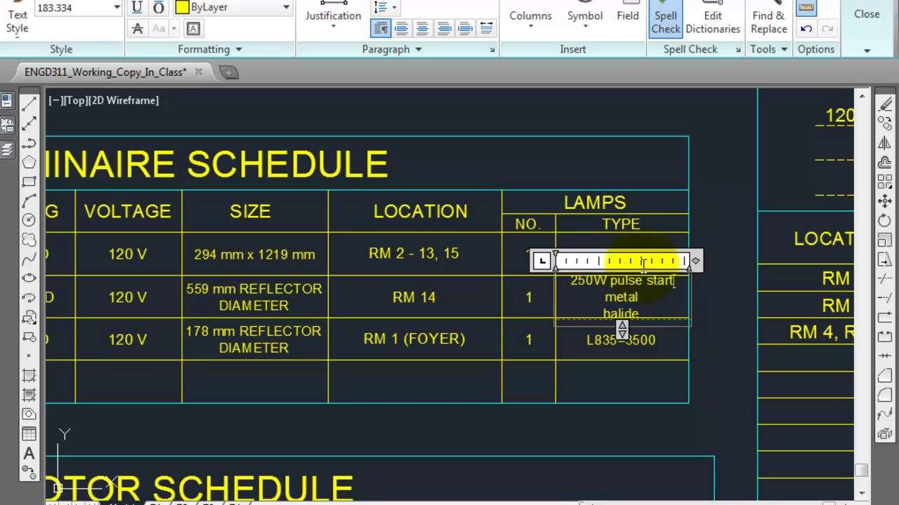
key("Delete")
key("Delete")
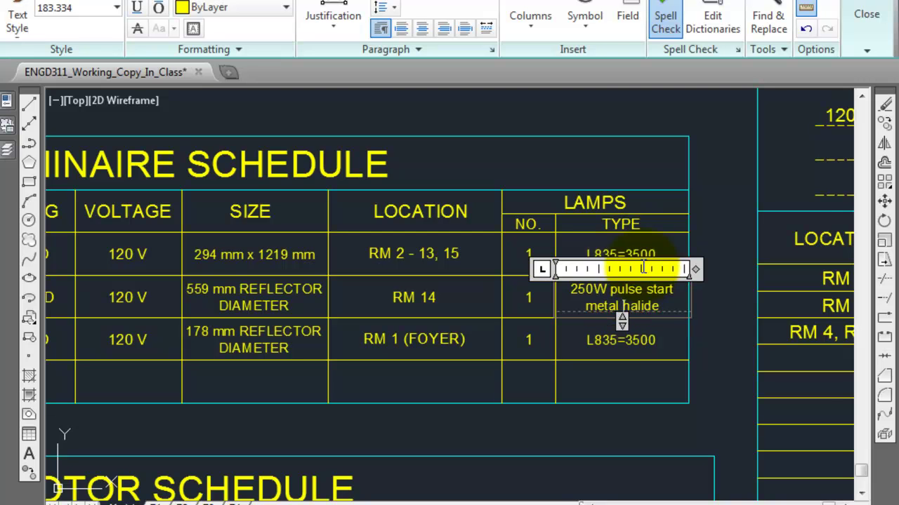
key("Escape")
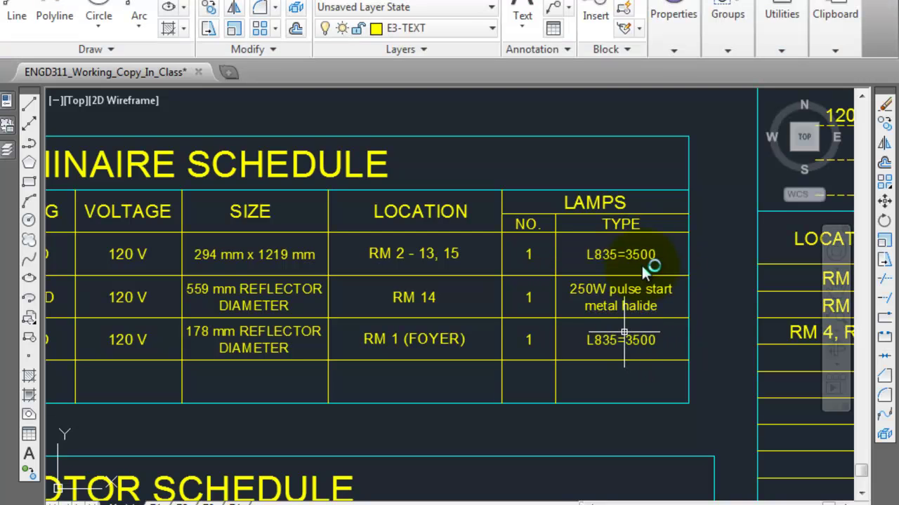
Step: Replace Type C's L835=3500 lamp type with '42W TTT' from the PDF and zoom out to the full schedule
double_click(622, 340)
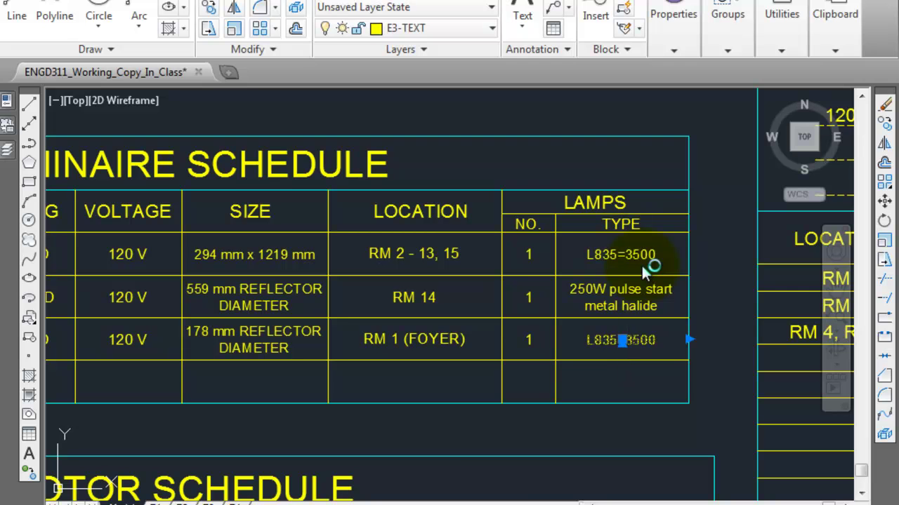
key("alt+Tab")
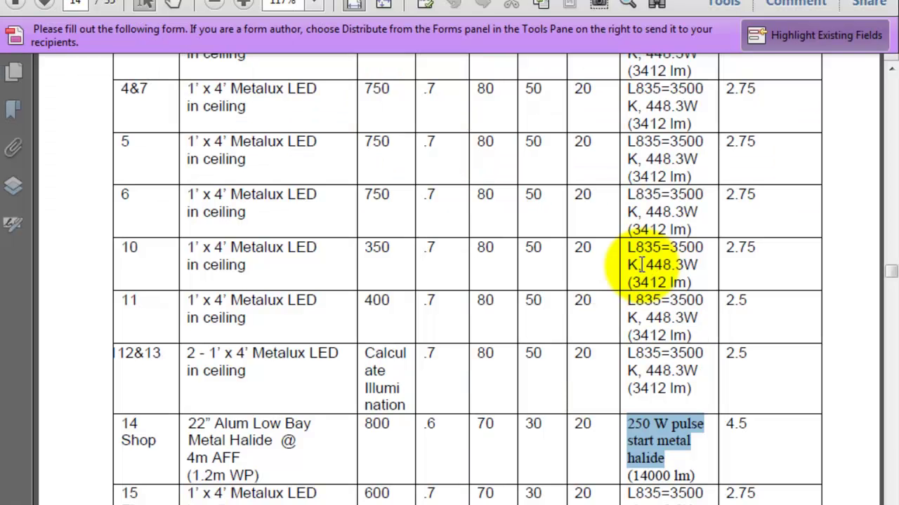
scroll(641, 264, "up", 5)
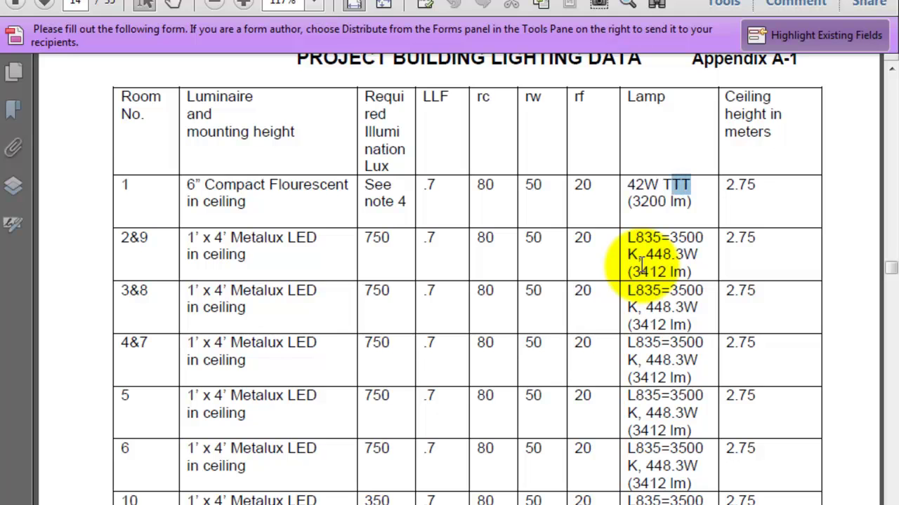
key("ctrl+shift+Left")
key("ctrl+c")
key("alt+Tab")
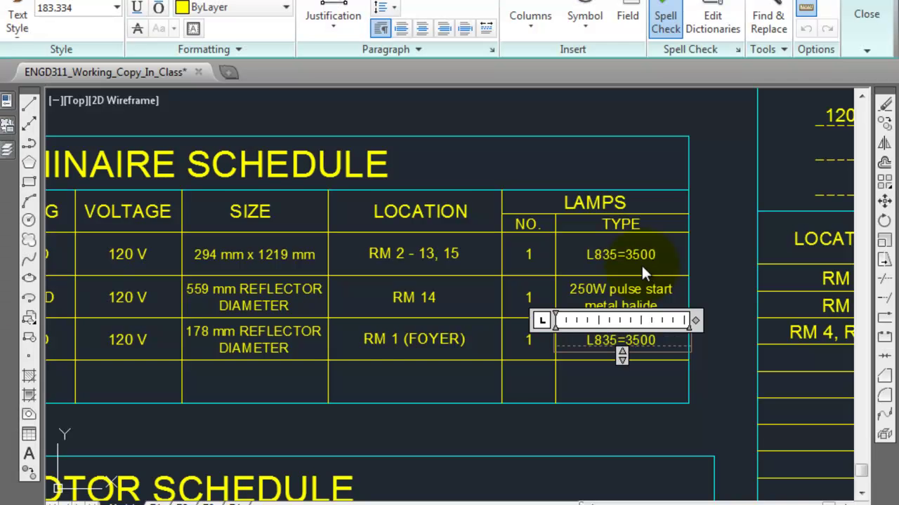
key("ctrl+shift+Left")
key("ctrl+shift+Left")
key("ctrl+shift+Left")
key("ctrl+v")
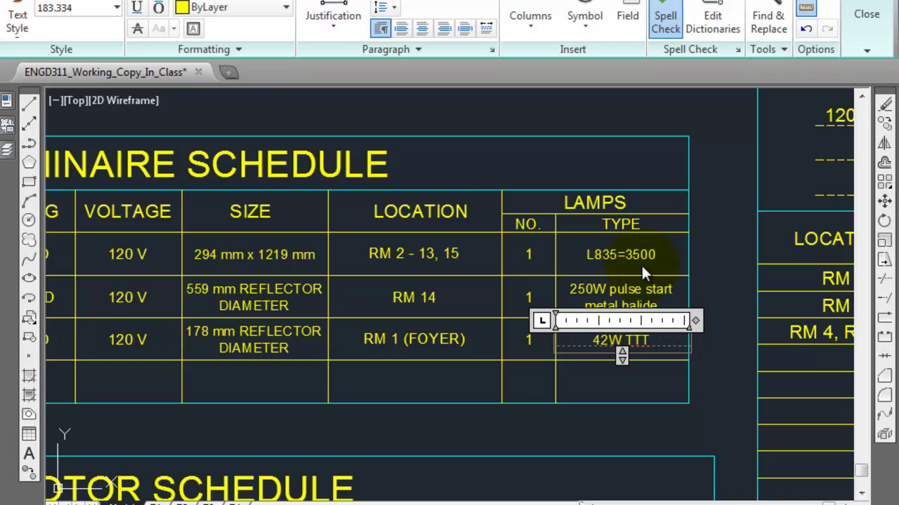
key("Escape")
scroll(641, 264, "down", 2)
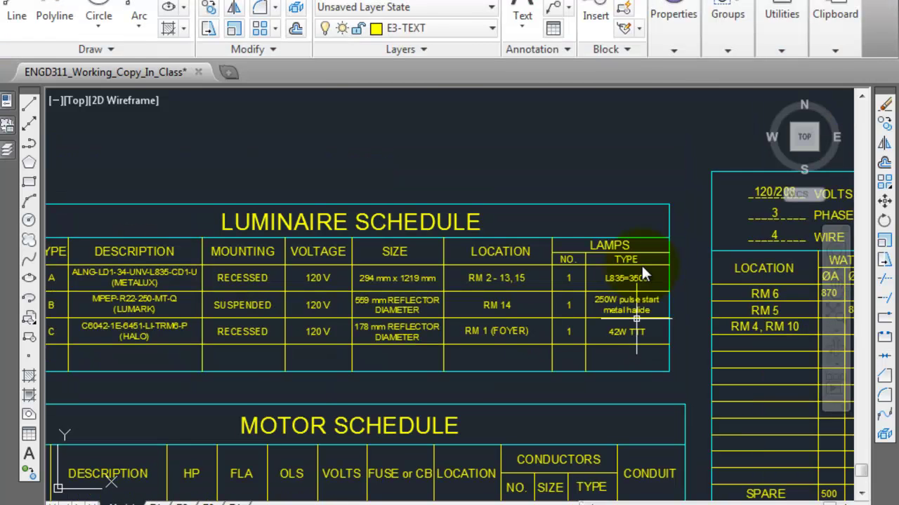